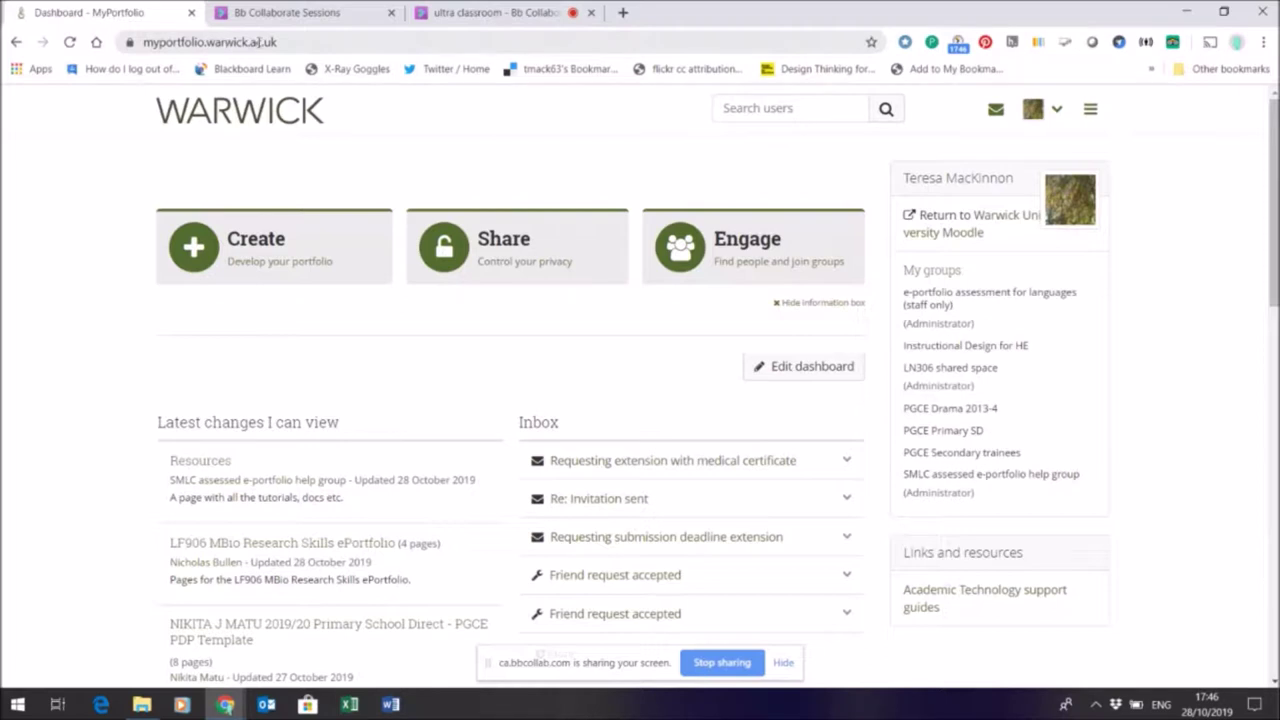
# Open the existing page named "play page" from the portfolio's pages and collections
pyautogui.click(261, 245)
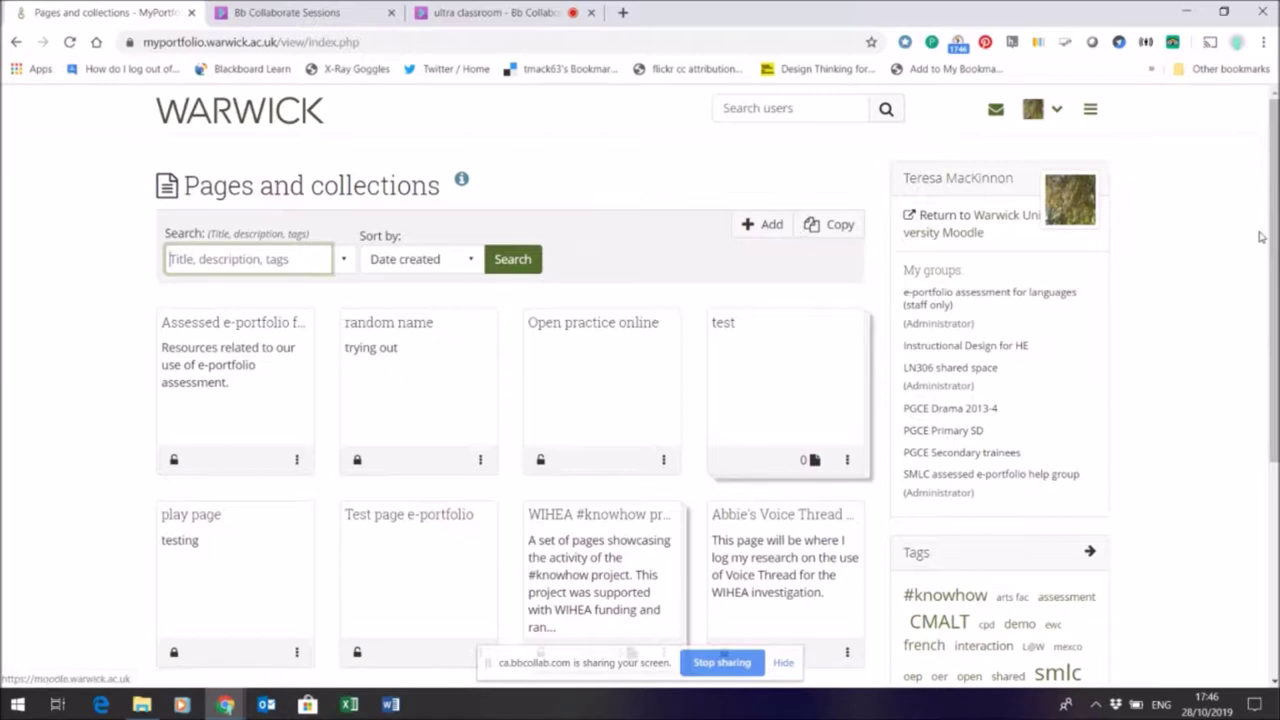
pyautogui.scroll(-1, 1274, 240)
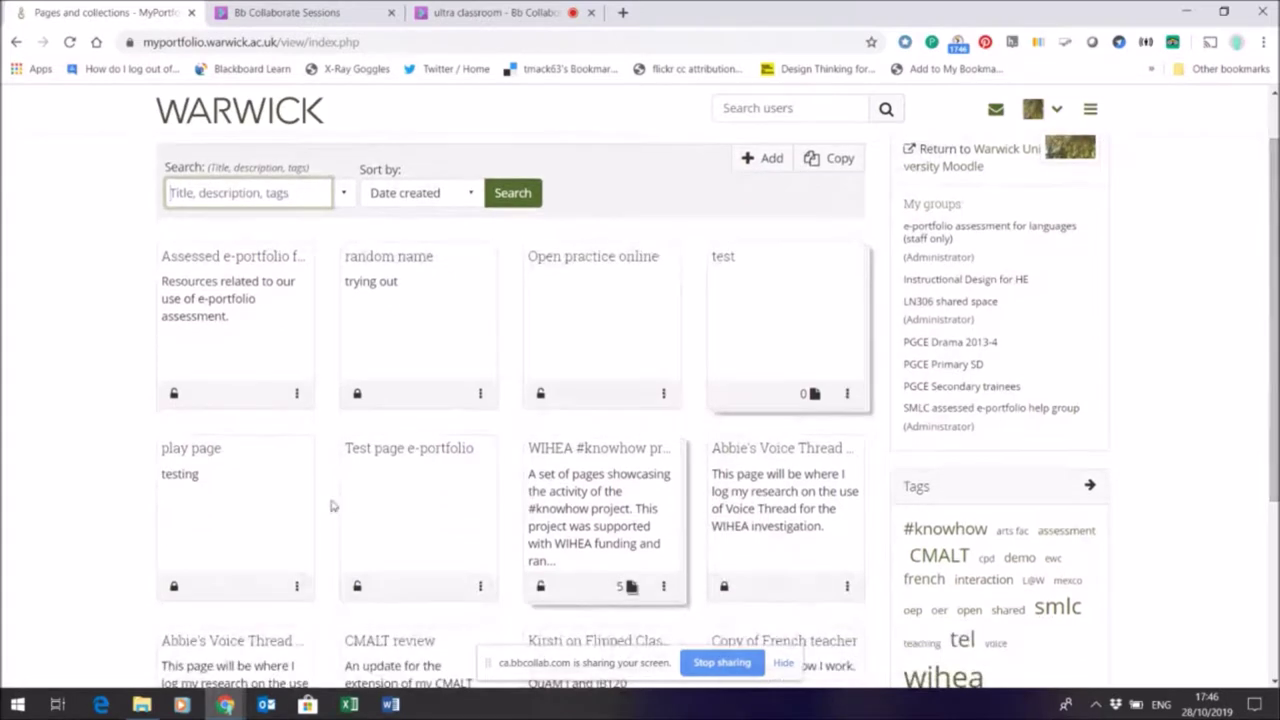
pyautogui.click(190, 450)
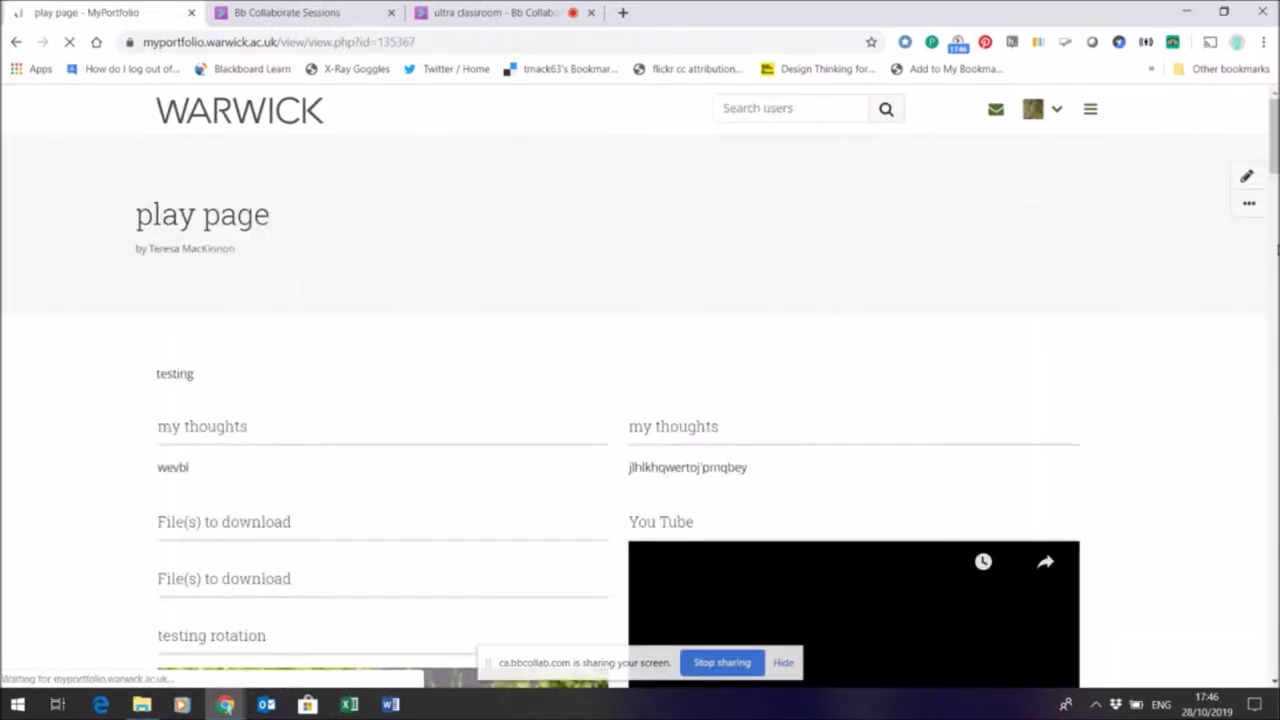
# Look through the play page's text, image, video, PDF, badge, licence and audio blocks, and return to its beginning
pyautogui.scroll(-4, 1276, 155)
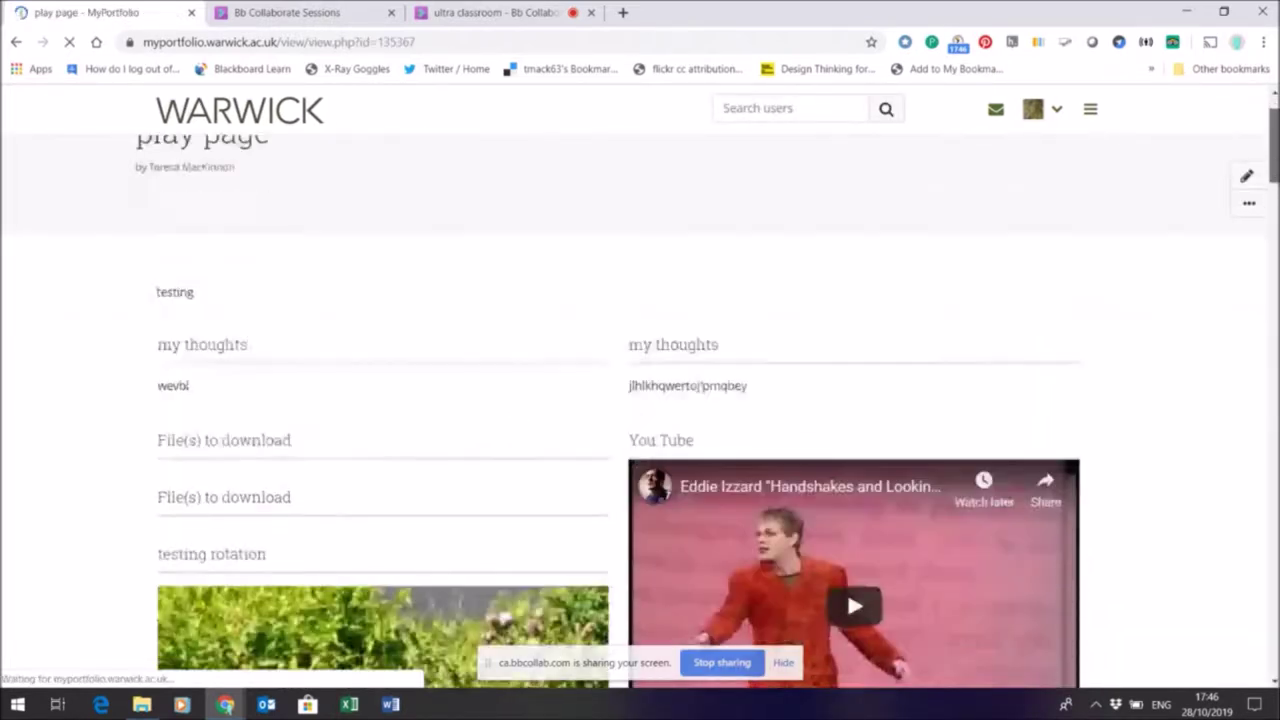
pyautogui.scroll(-2, 1274, 232)
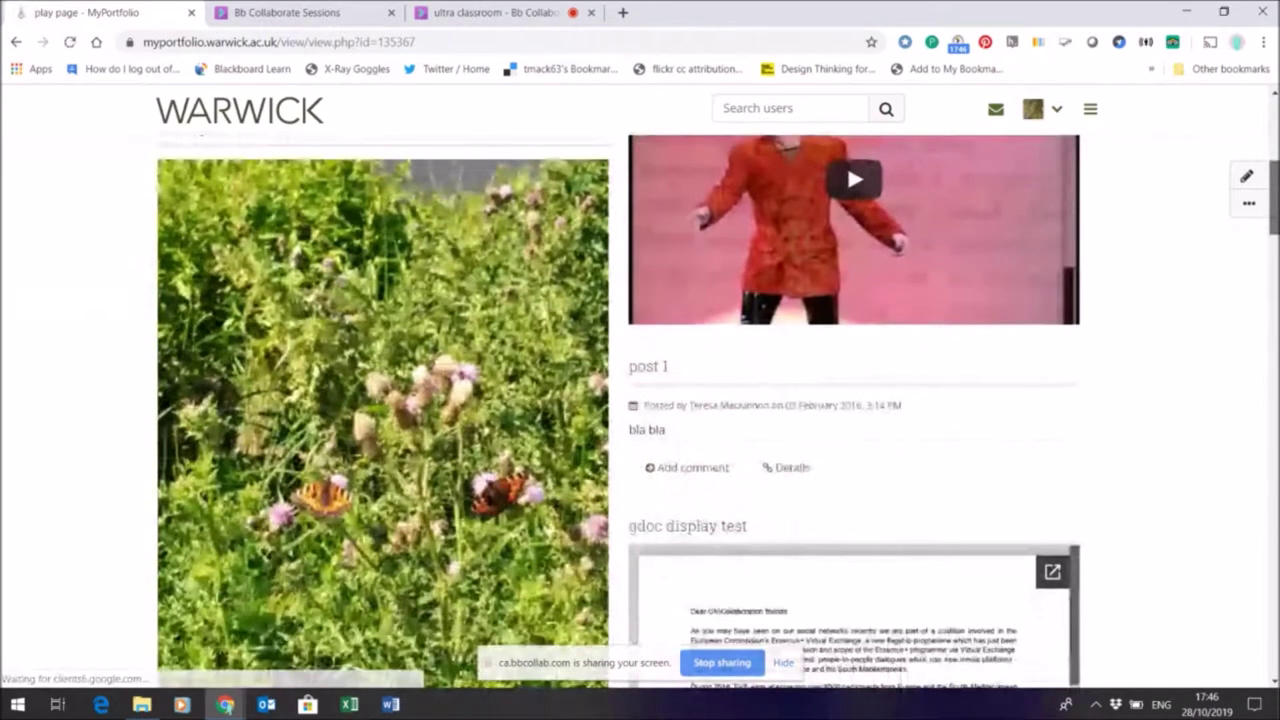
pyautogui.scroll(-1, 1274, 232)
pyautogui.scroll(2, 1273, 231)
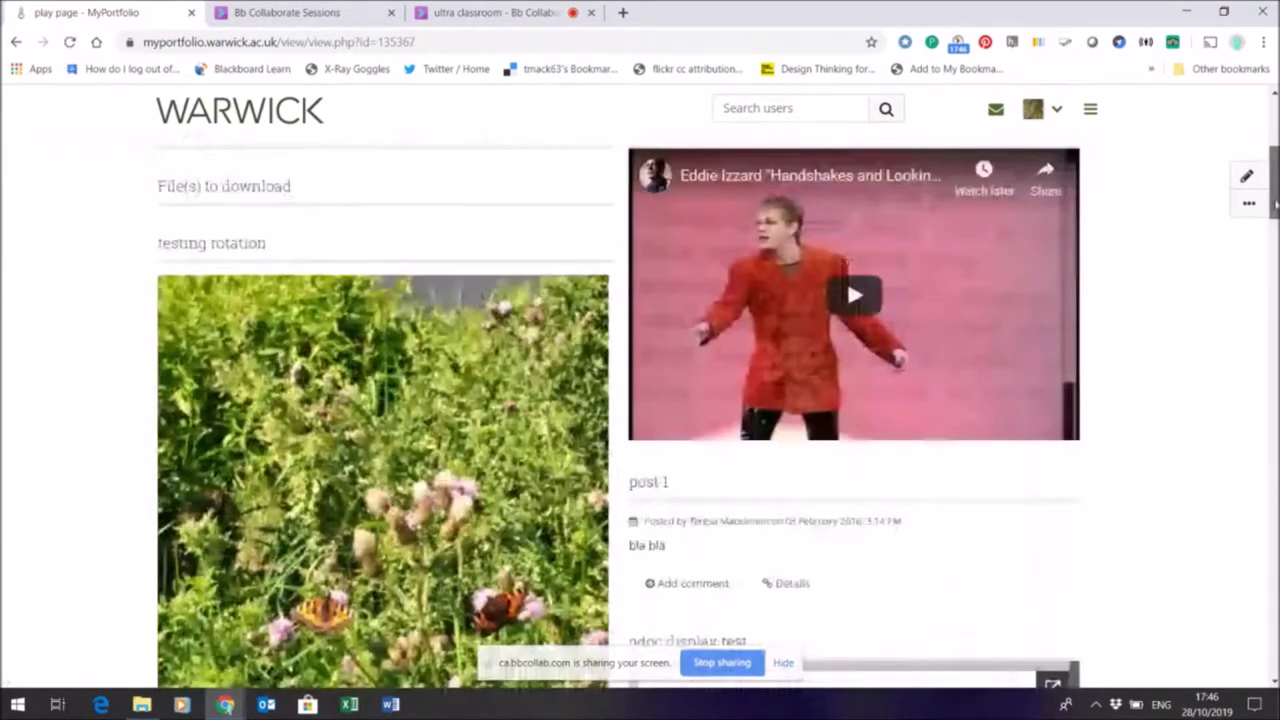
pyautogui.scroll(-2, 1273, 234)
pyautogui.scroll(-1, 1273, 234)
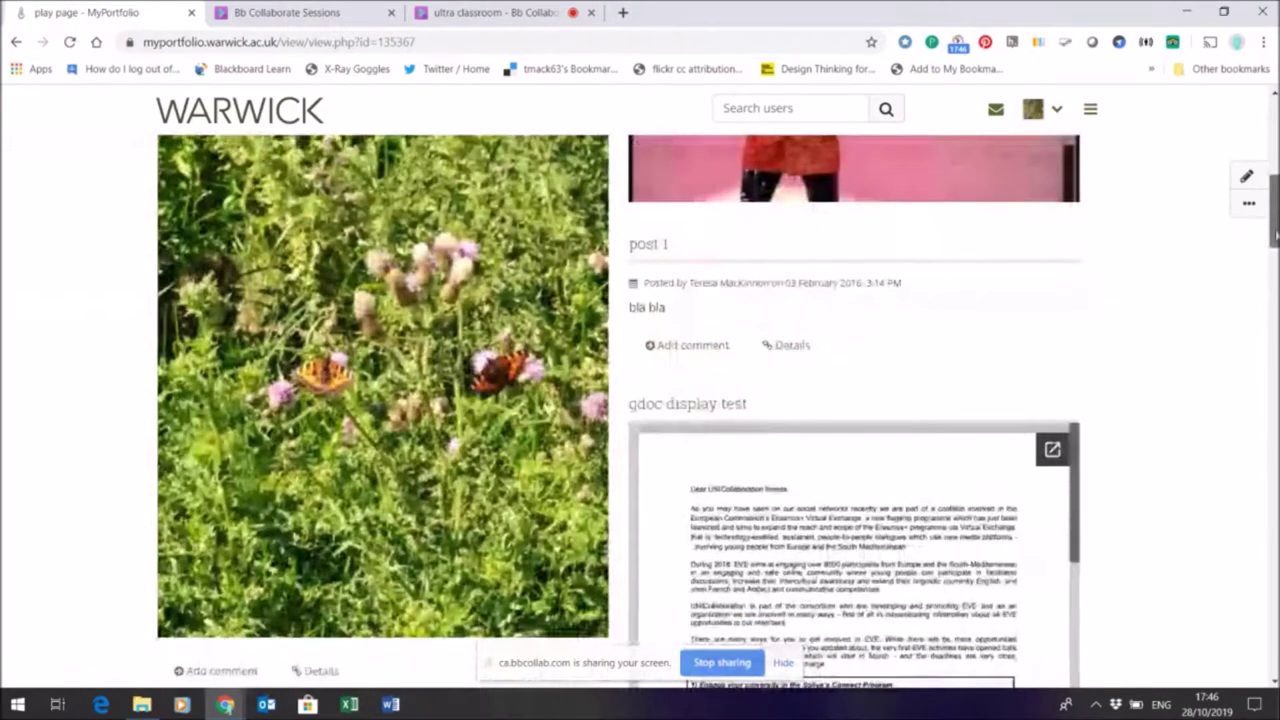
pyautogui.scroll(-3, 1273, 234)
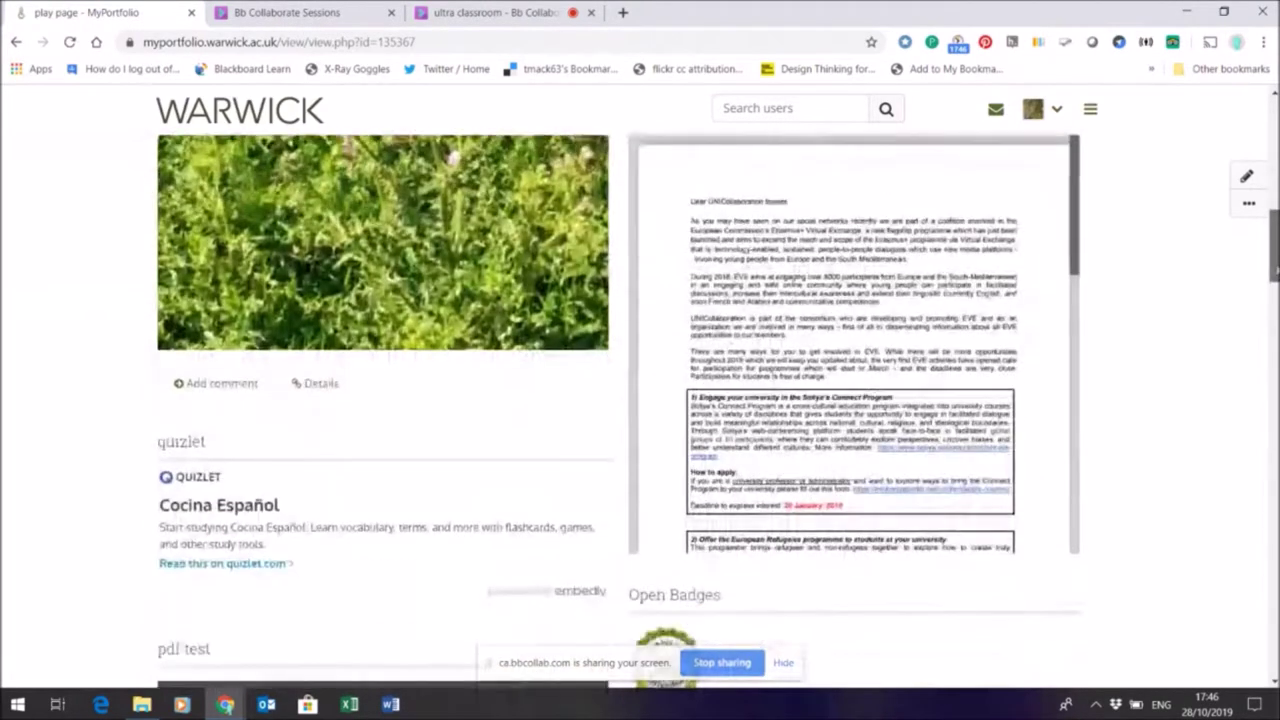
pyautogui.scroll(-2, 1273, 234)
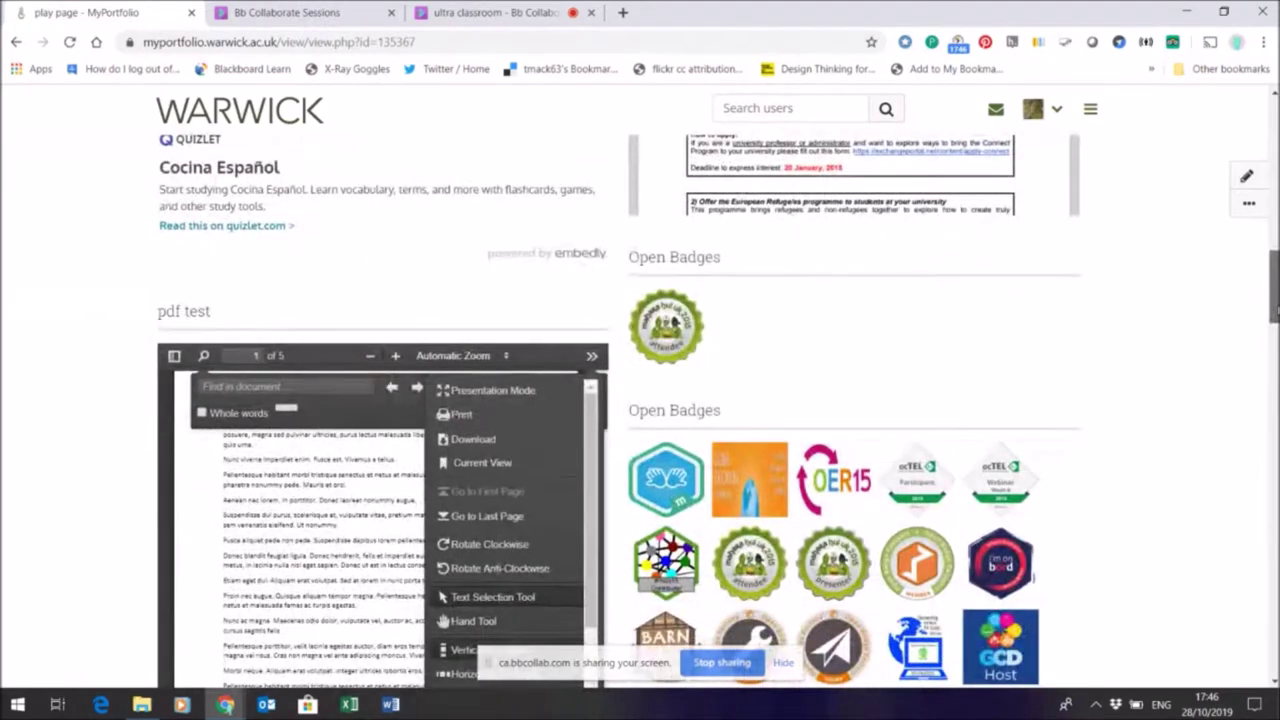
pyautogui.scroll(-1, 718, 413)
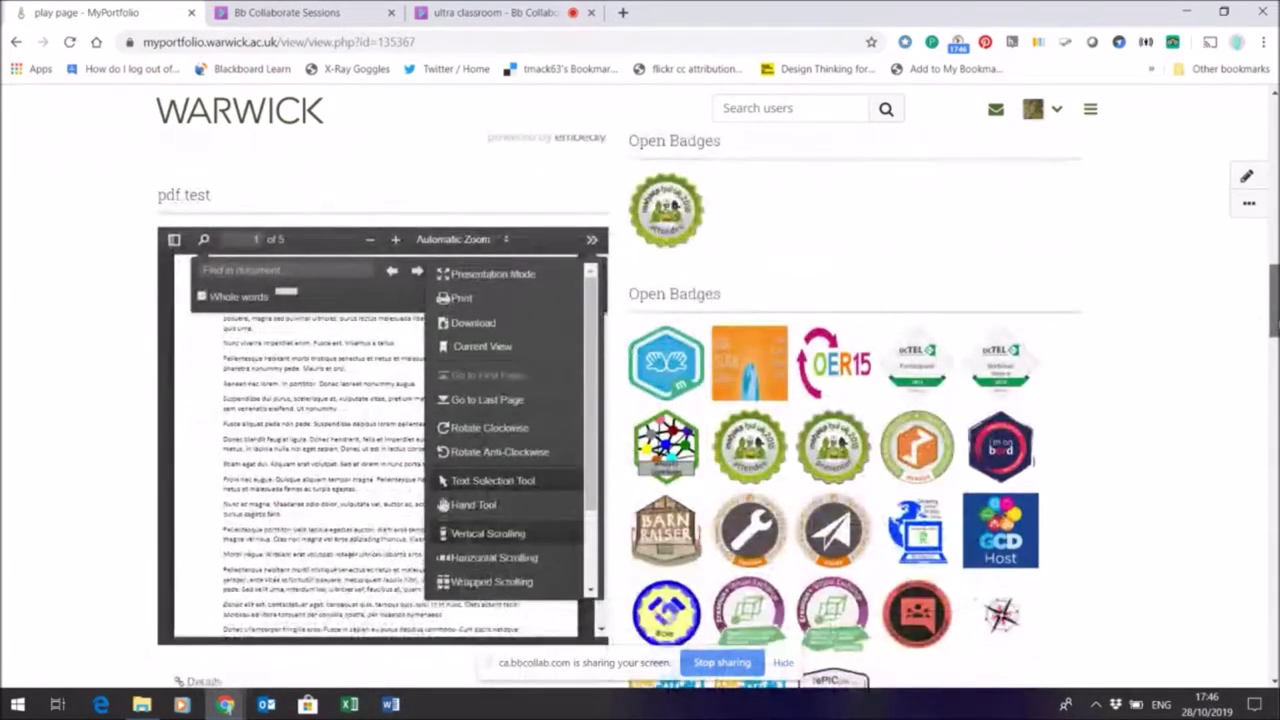
pyautogui.scroll(-3, 640, 400)
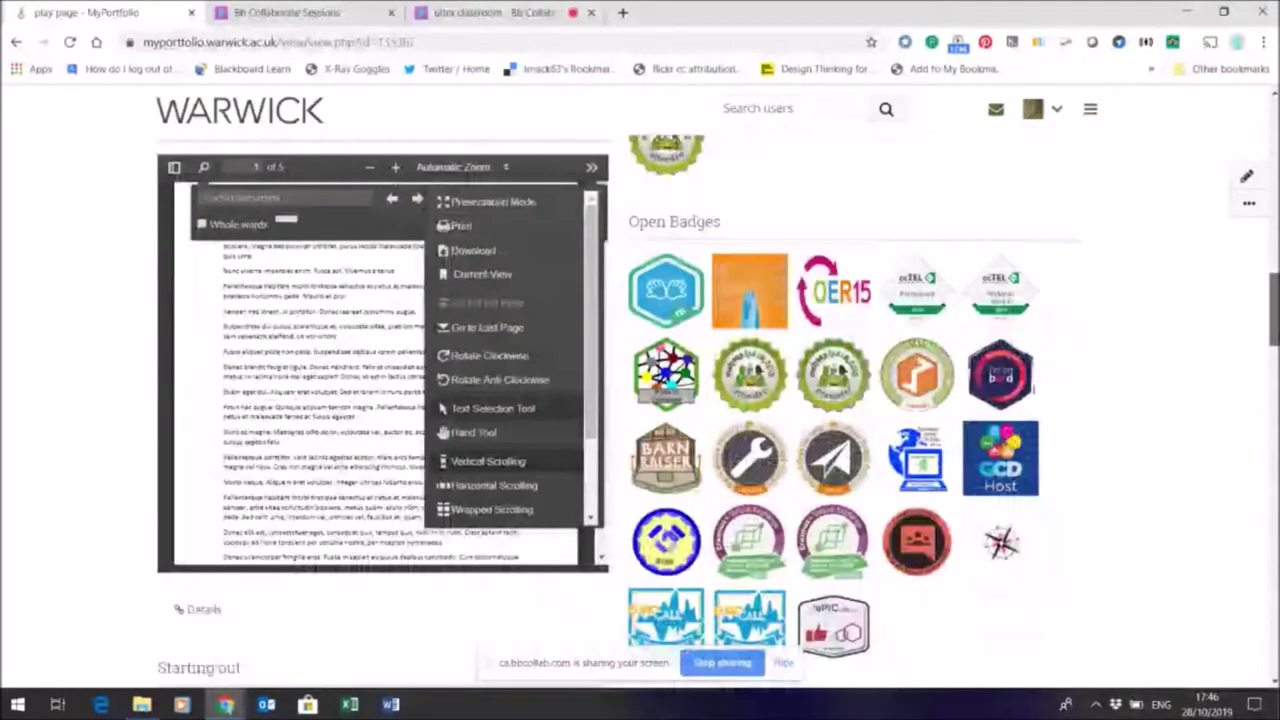
pyautogui.scroll(-1, 640, 400)
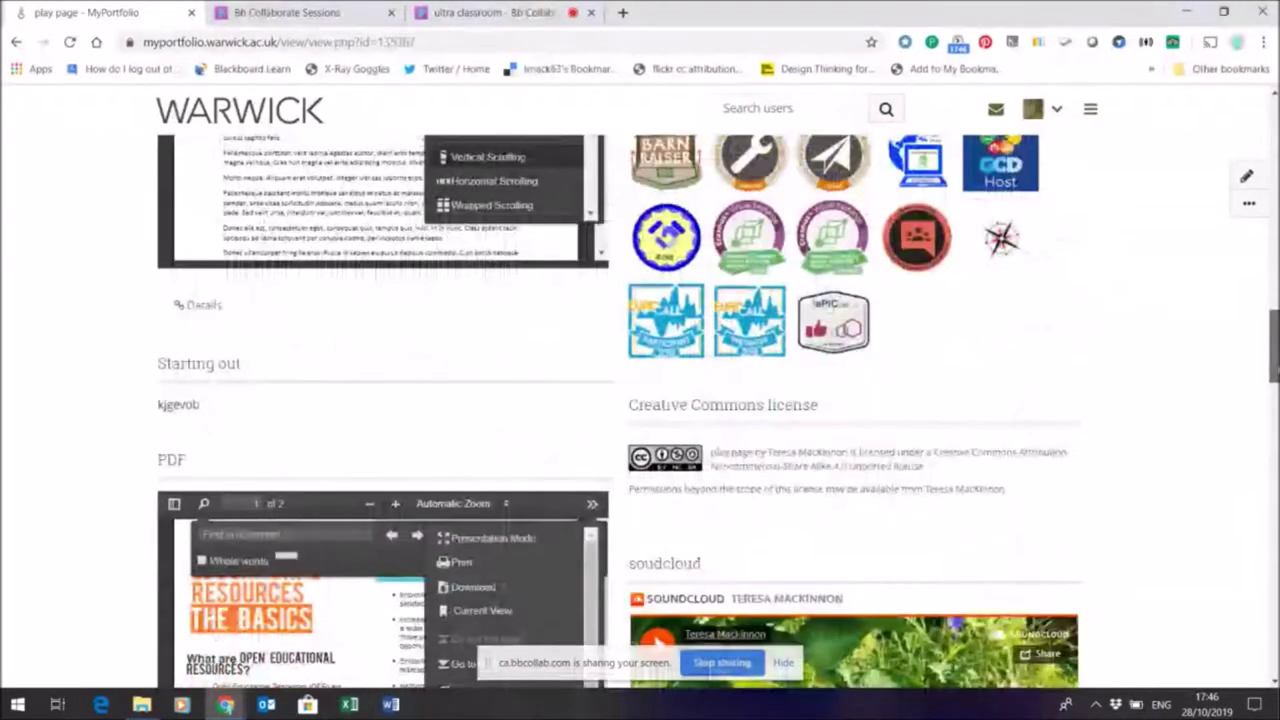
pyautogui.scroll(-3, 640, 400)
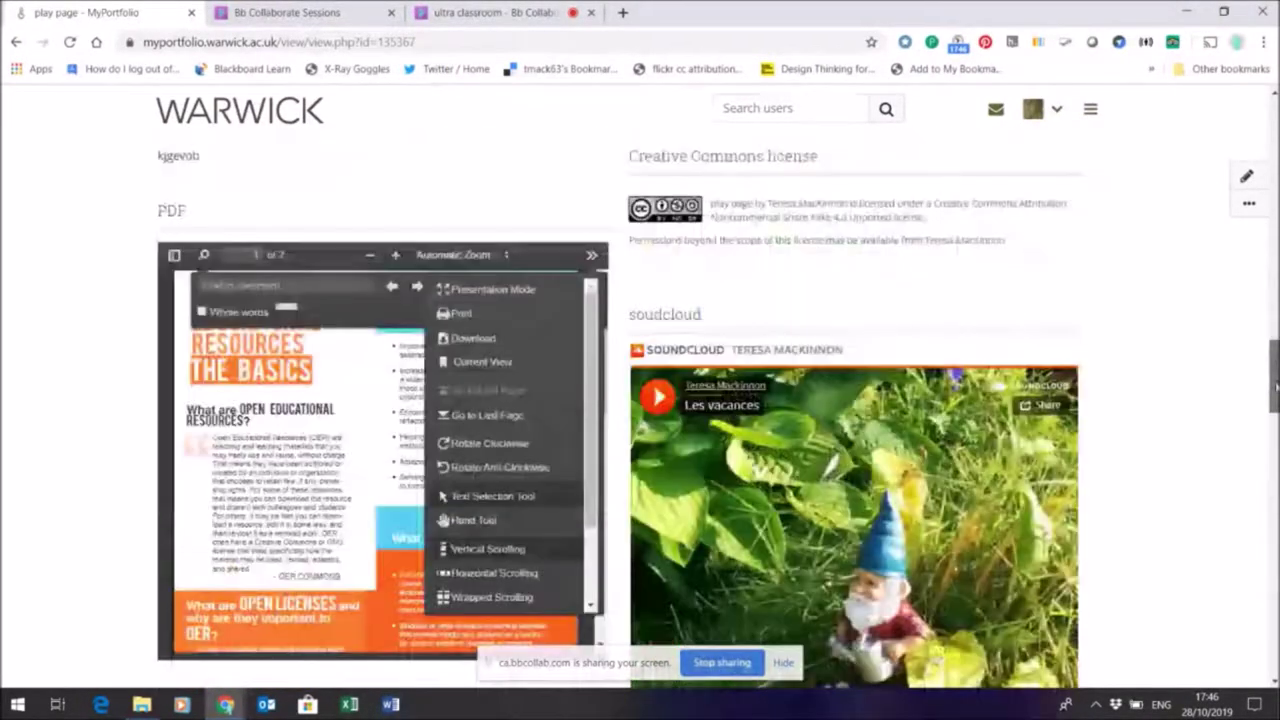
pyautogui.scroll(-3, 640, 400)
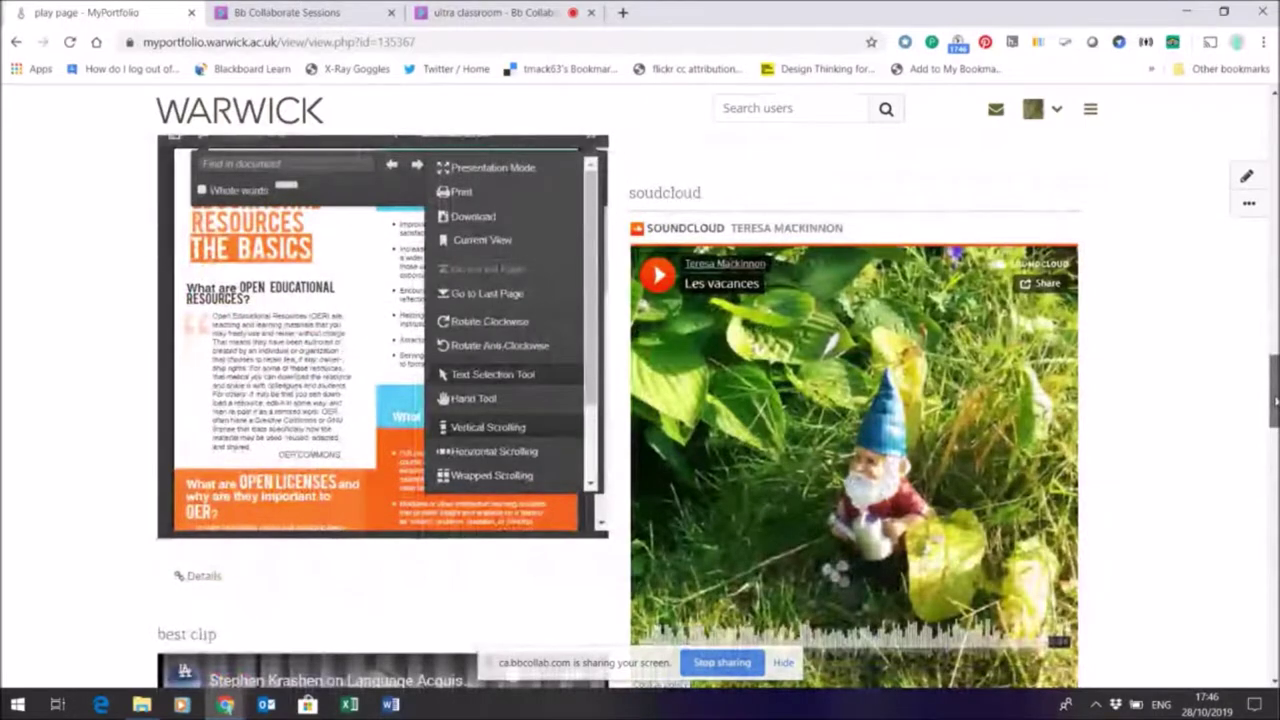
pyautogui.scroll(-2, 640, 400)
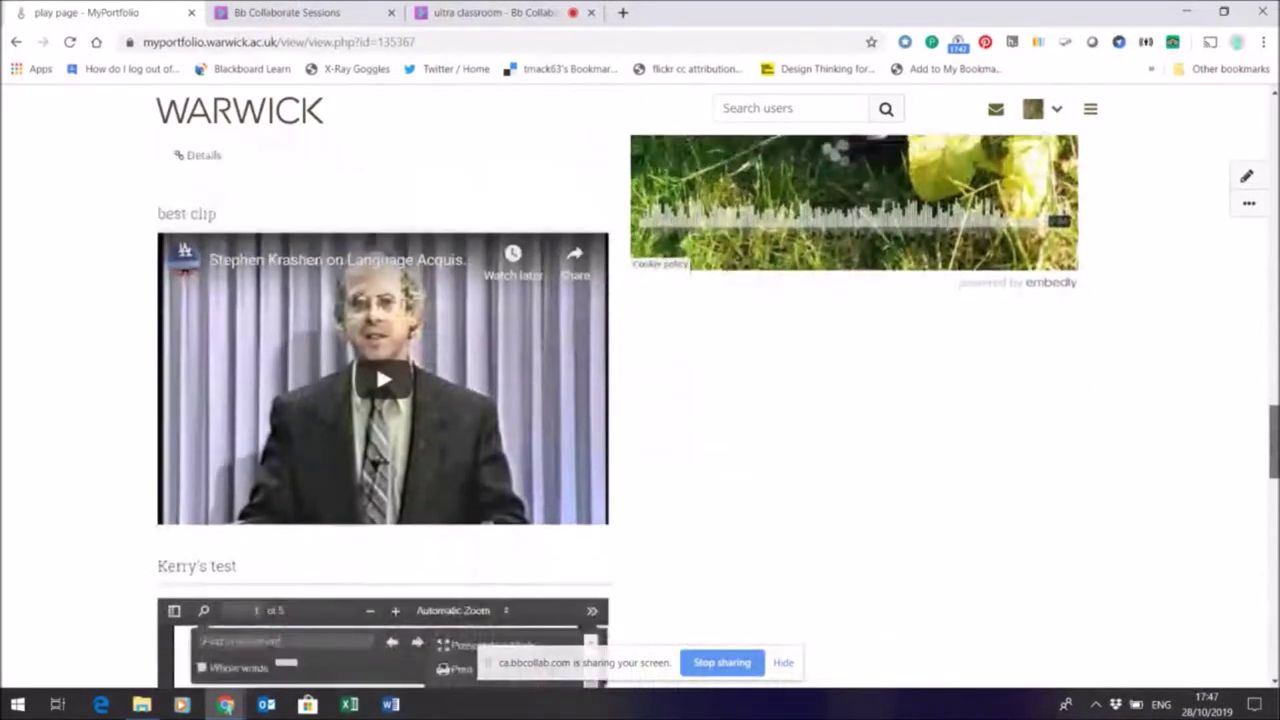
pyautogui.scroll(4, 640, 400)
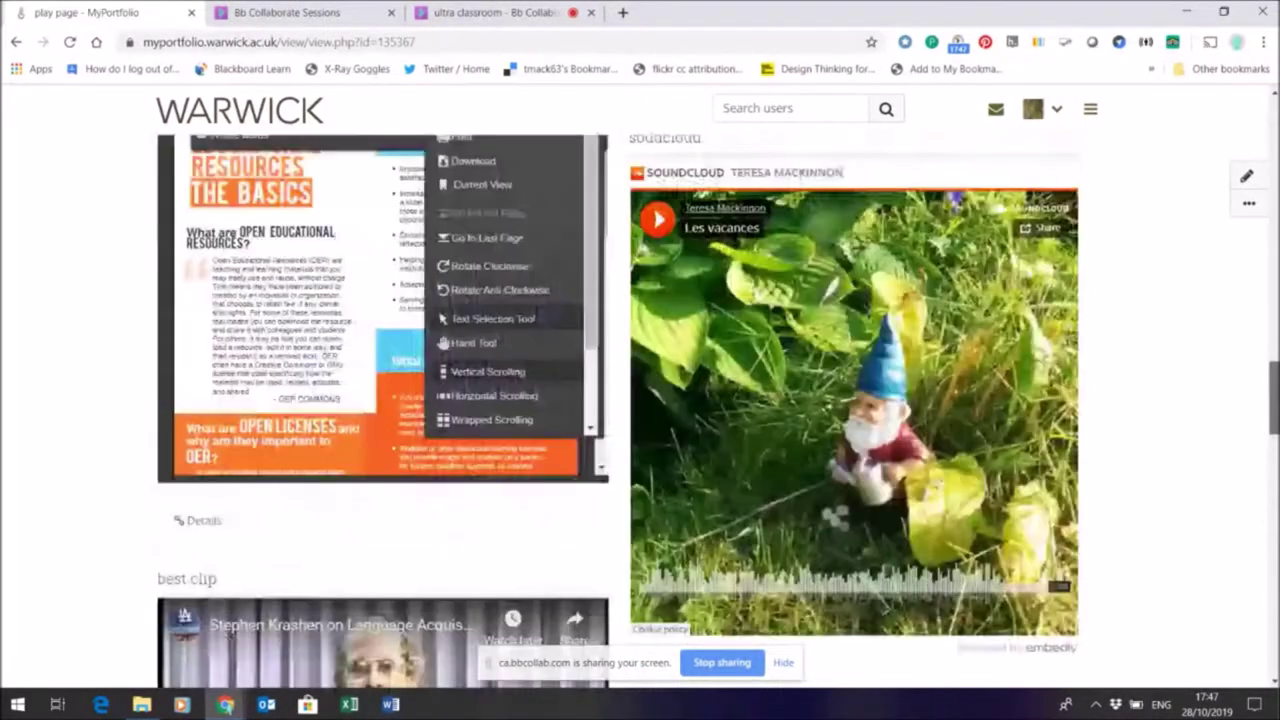
pyautogui.moveTo(1273, 400); pyautogui.dragTo(1275, 125)
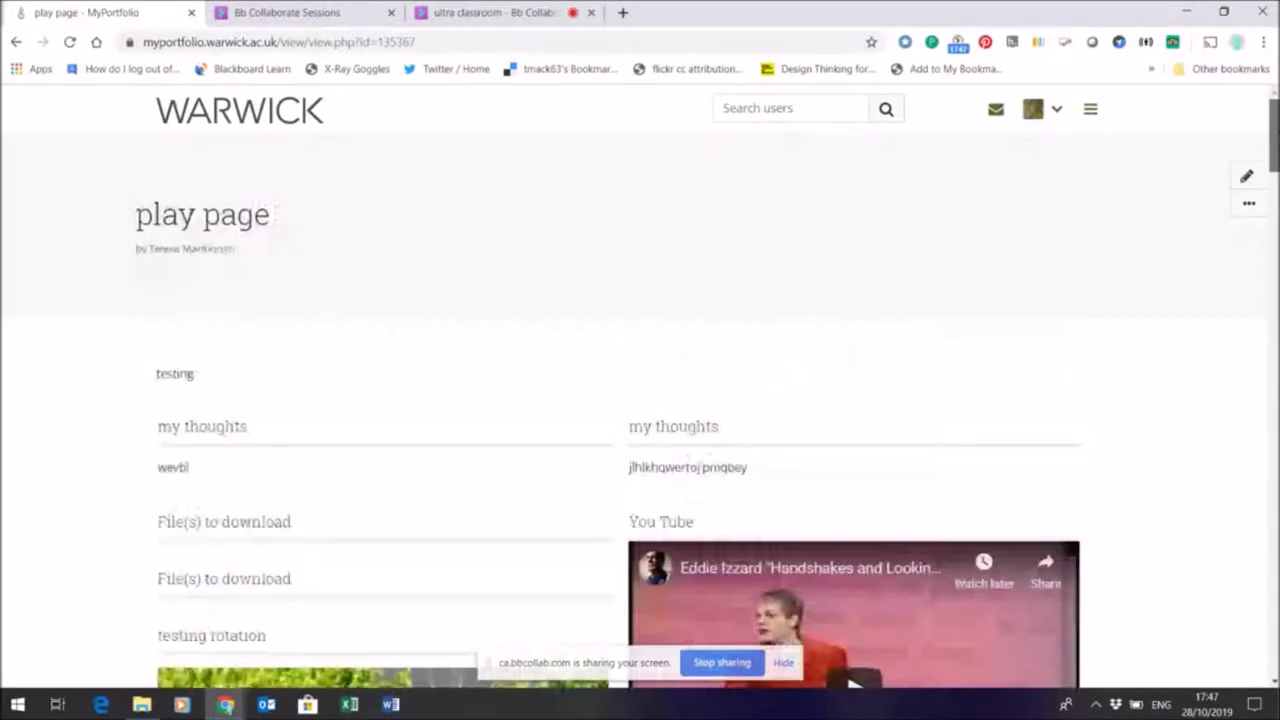
# Open the play page for editing and look through the Media and External block types available
pyautogui.click(1246, 180)
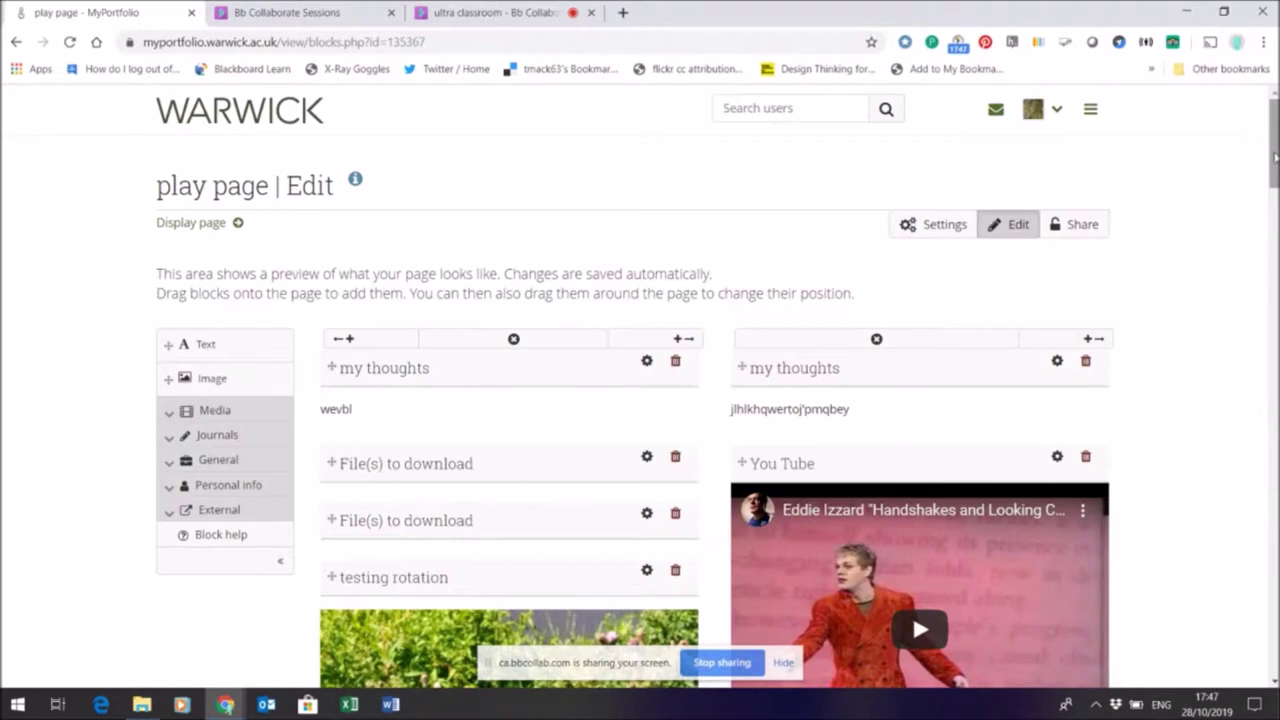
pyautogui.scroll(-2, 1275, 155)
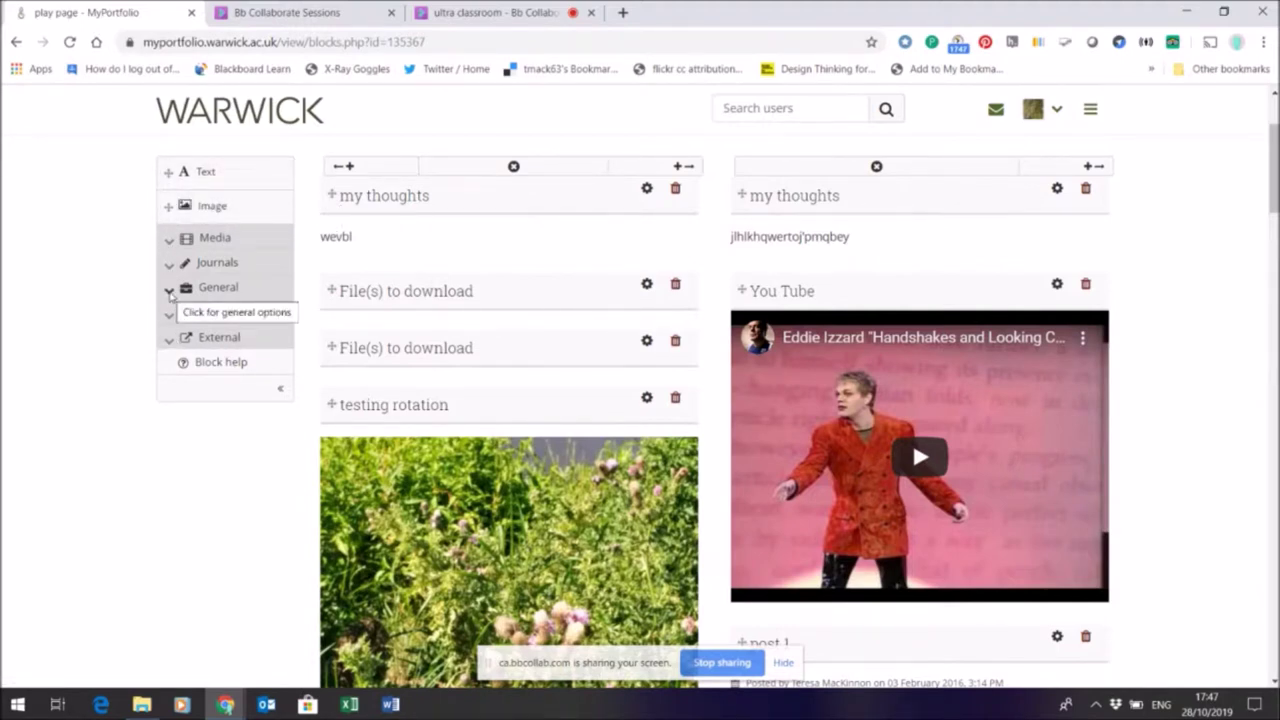
pyautogui.click(170, 244)
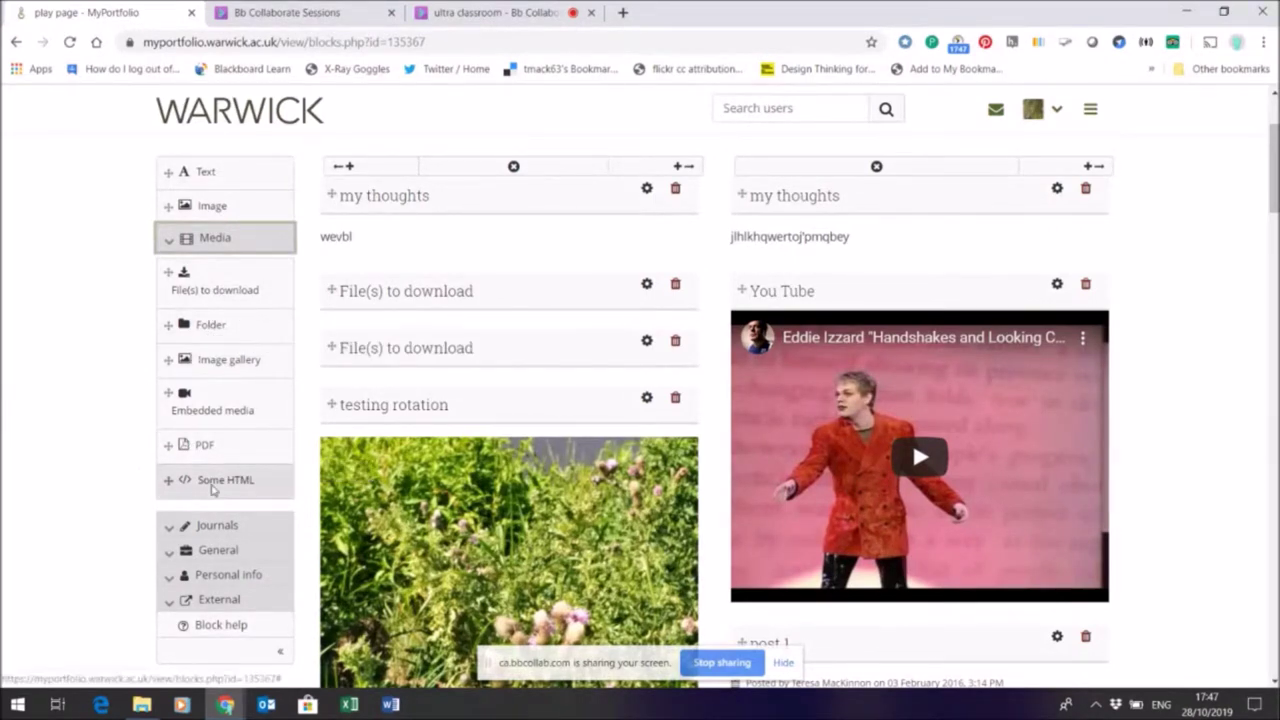
pyautogui.scroll(-3, 353, 380)
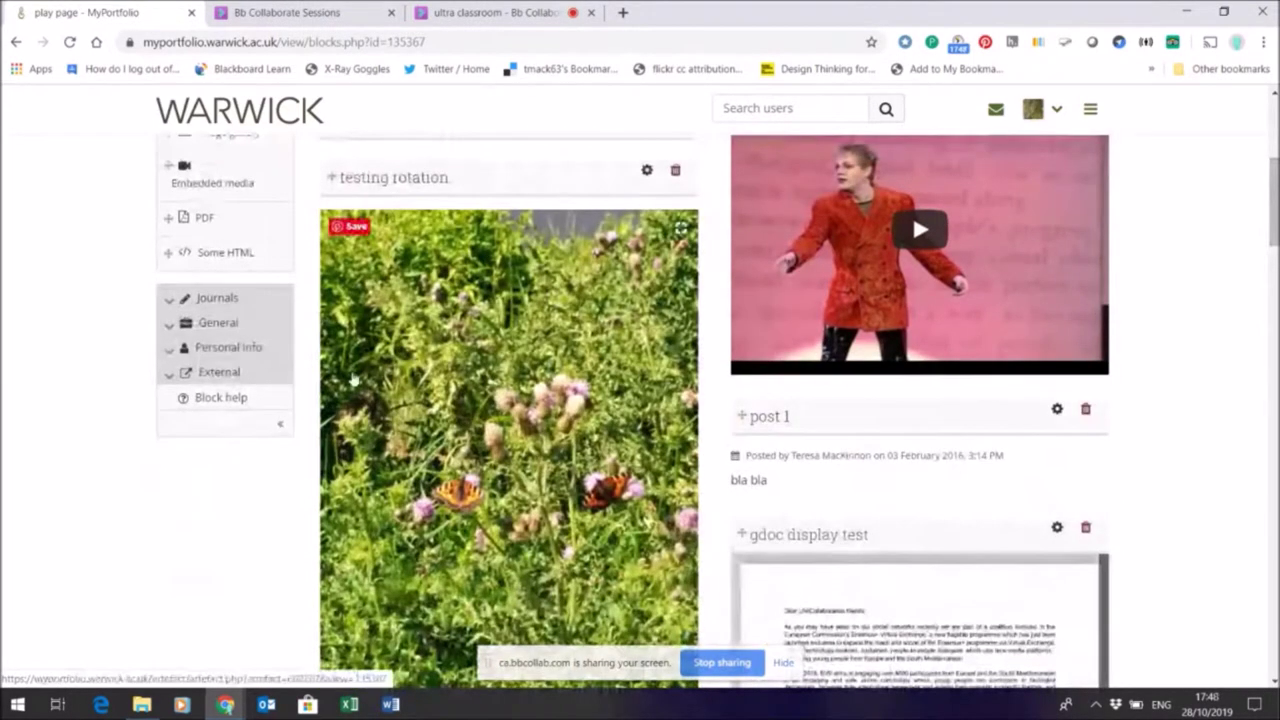
pyautogui.click(168, 372)
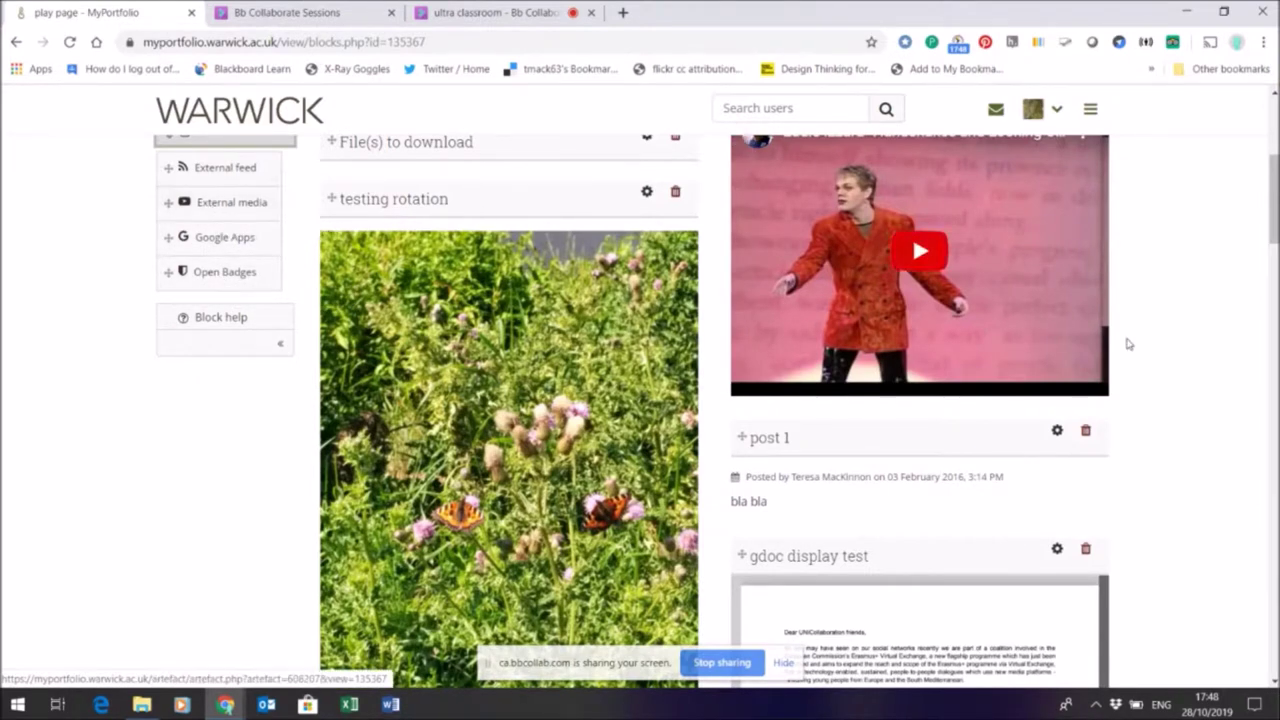
pyautogui.moveTo(1272, 224); pyautogui.dragTo(1273, 172)
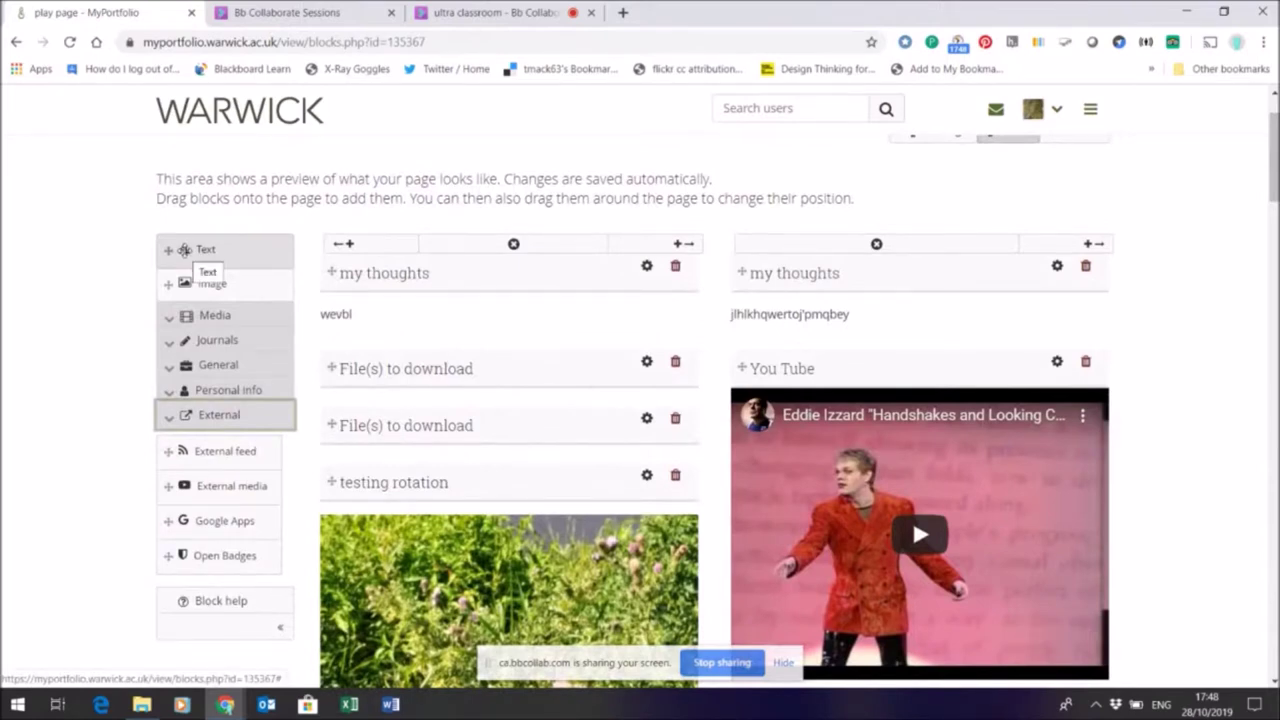
# Add a text block below the first column's "my thoughts" block, titled "Text box added" with the content "random stuff", and save it
pyautogui.moveTo(184, 250); pyautogui.dragTo(418, 368)
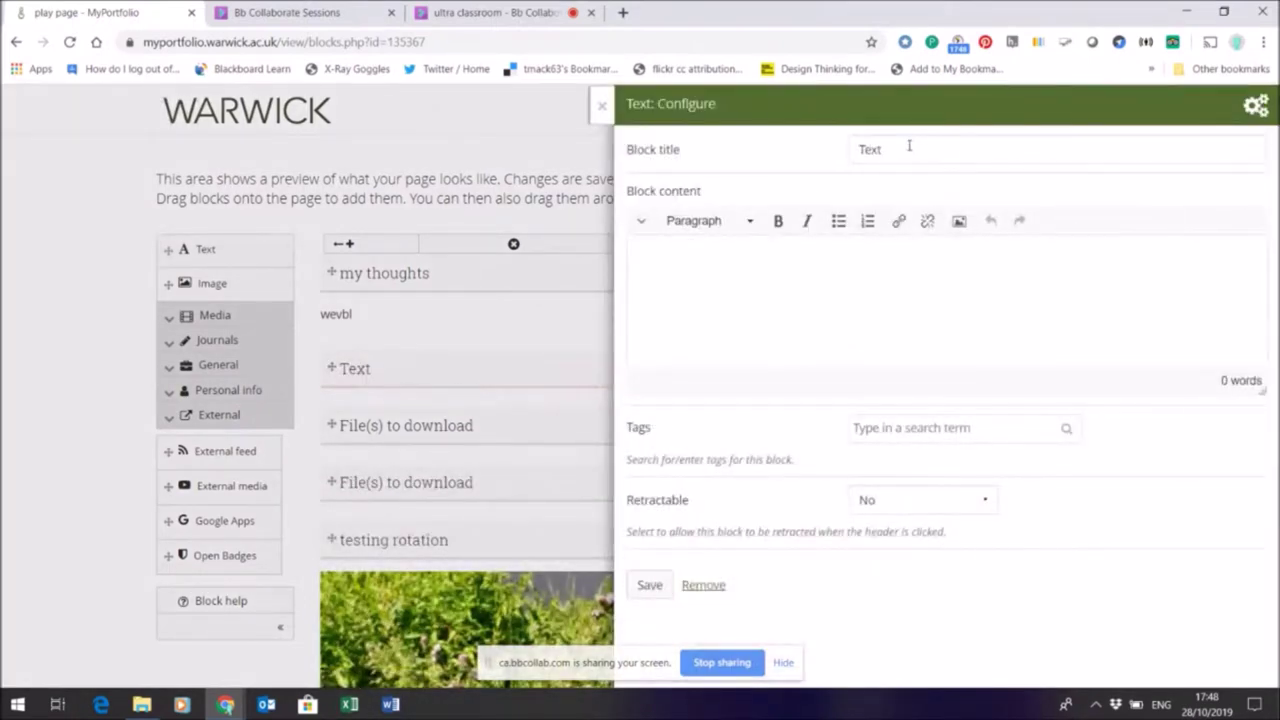
pyautogui.click(906, 152)
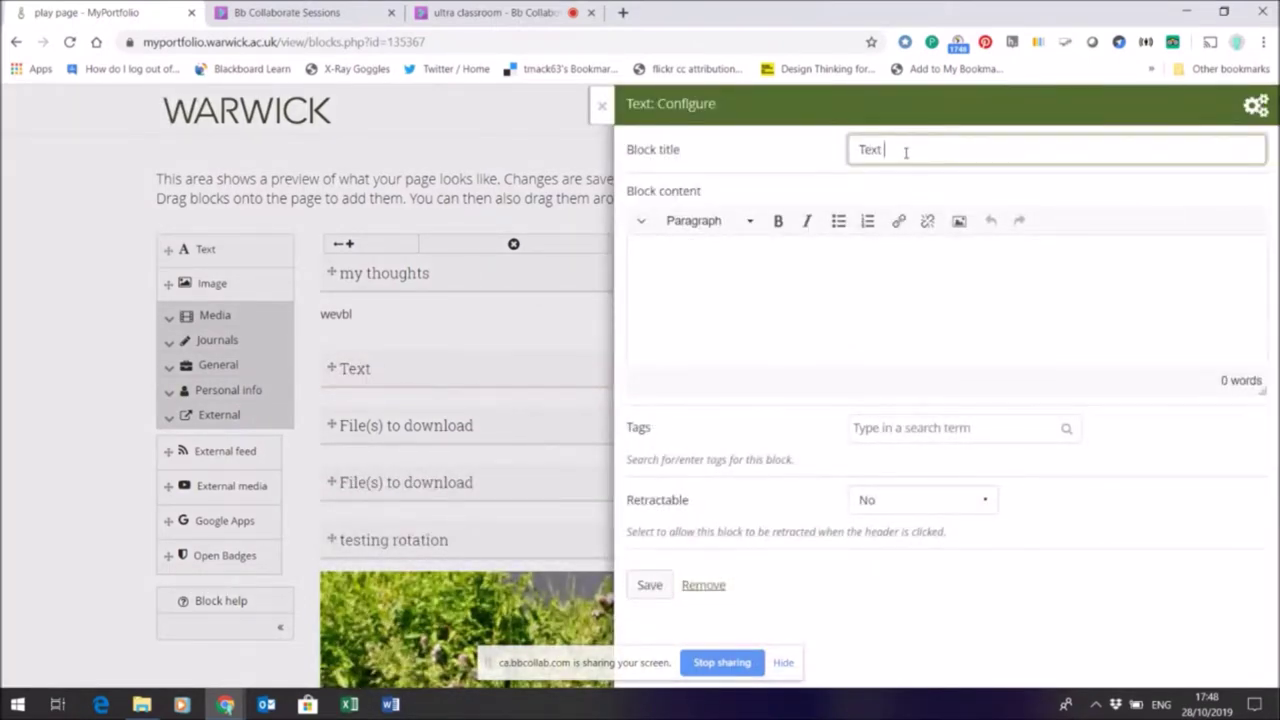
pyautogui.write('box added')
pyautogui.click(726, 305)
pyautogui.write('random stuff')
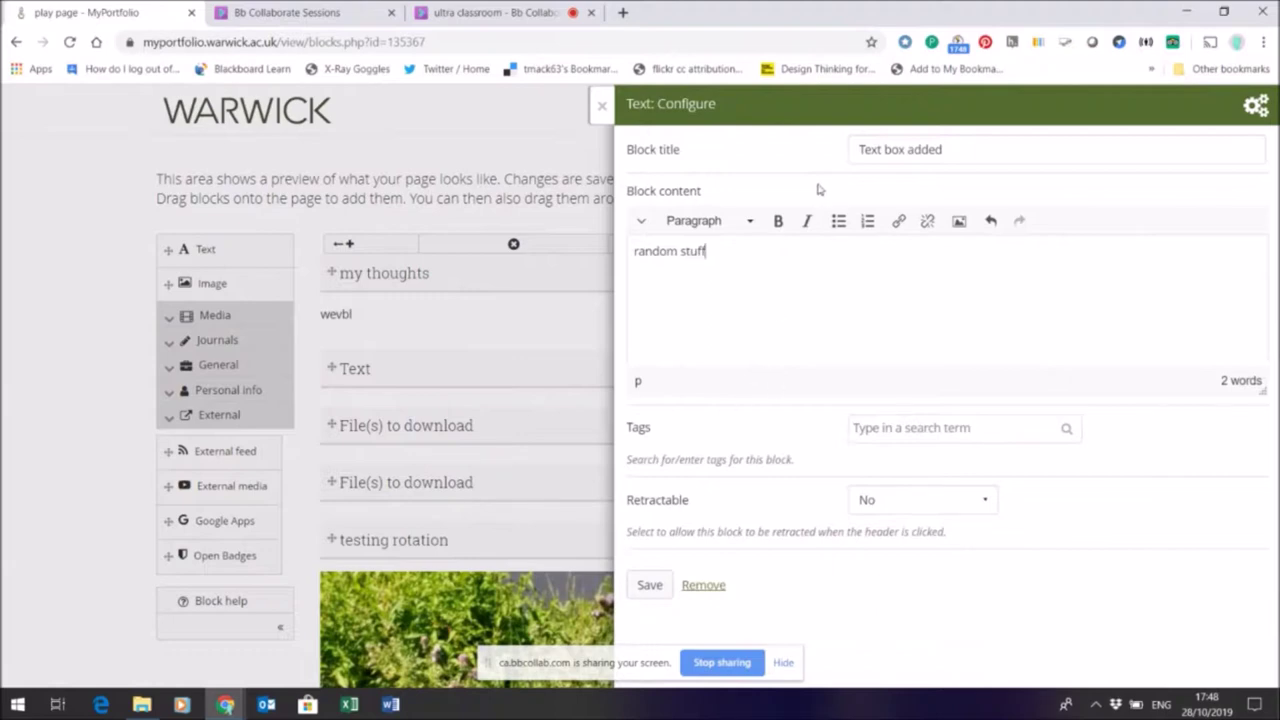
pyautogui.click(652, 587)
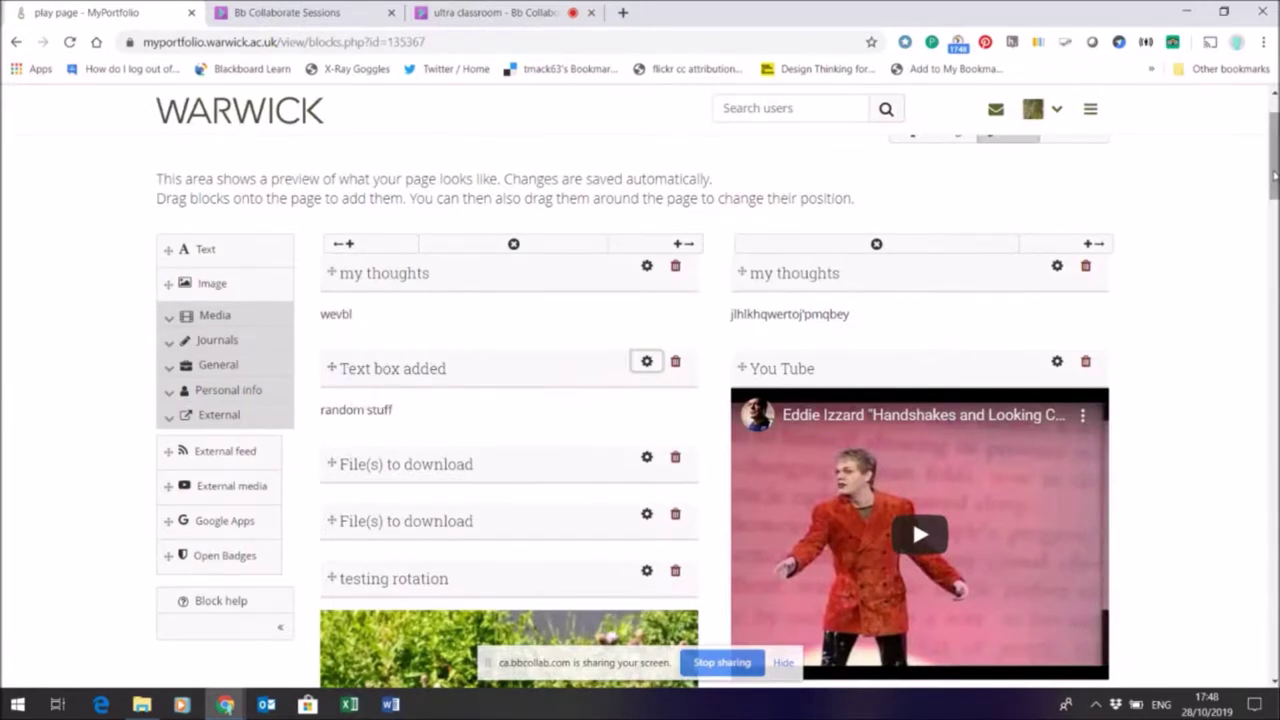
# Display the edited play page and check the new text block in the finished layout
pyautogui.scroll(-2, 640, 400)
pyautogui.scroll(-15, 640, 400)
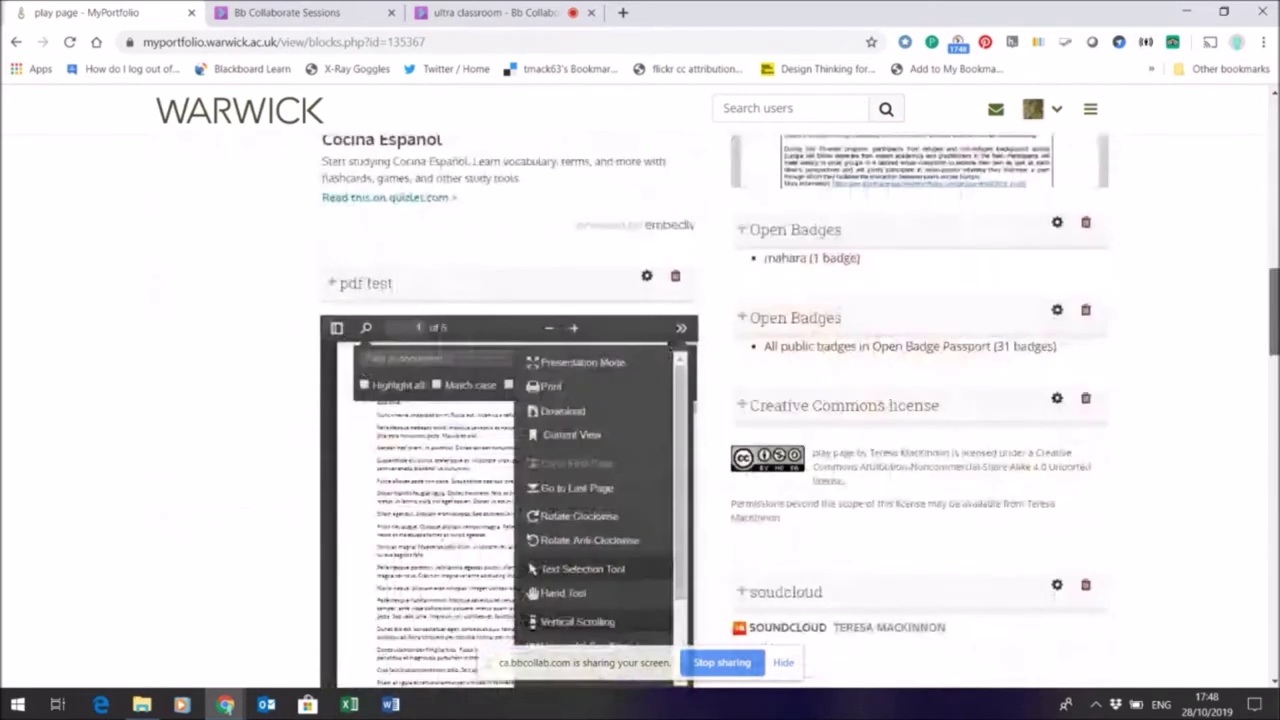
pyautogui.scroll(-15, 1100, 651)
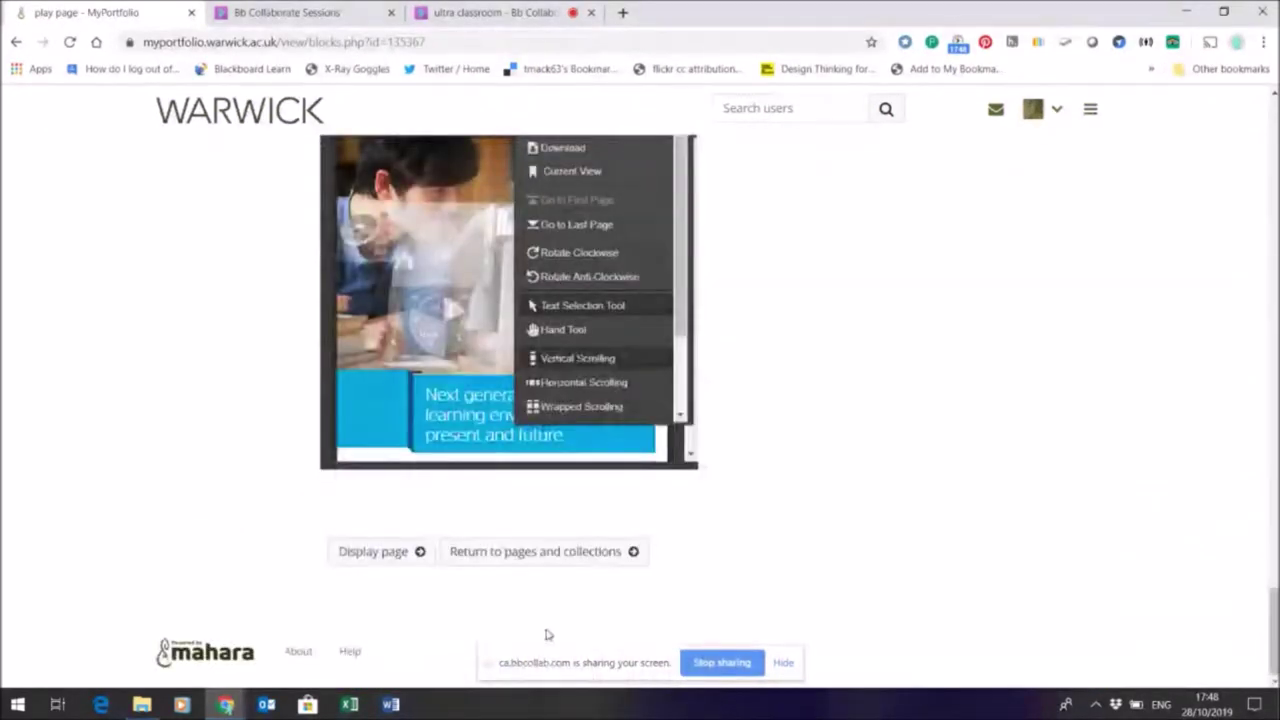
pyautogui.click(366, 552)
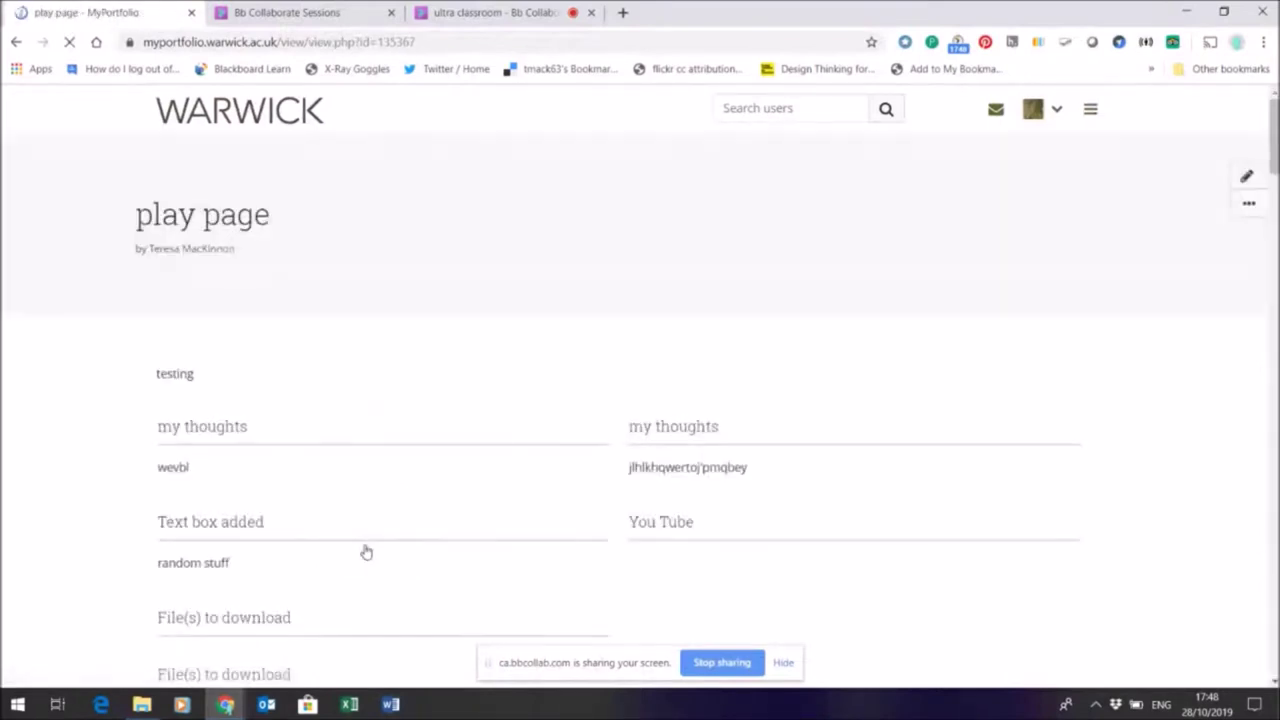
pyautogui.scroll(-1, 1274, 160)
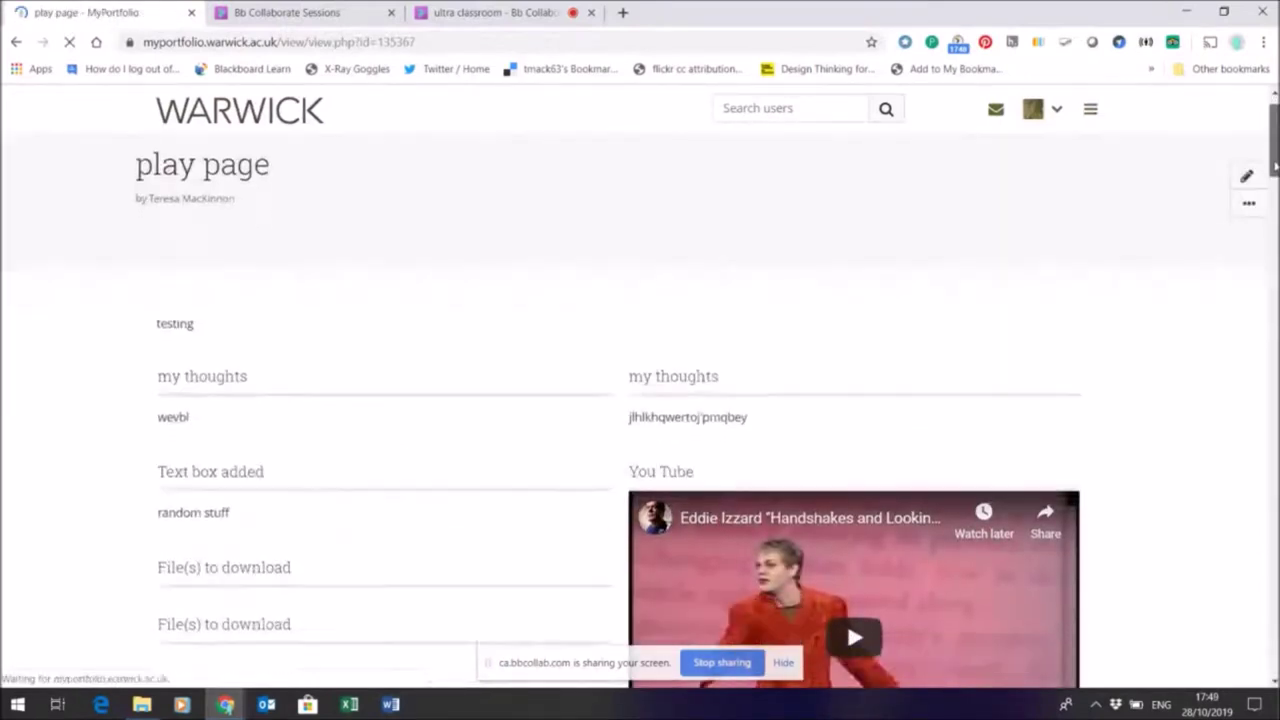
pyautogui.scroll(-2, 1274, 160)
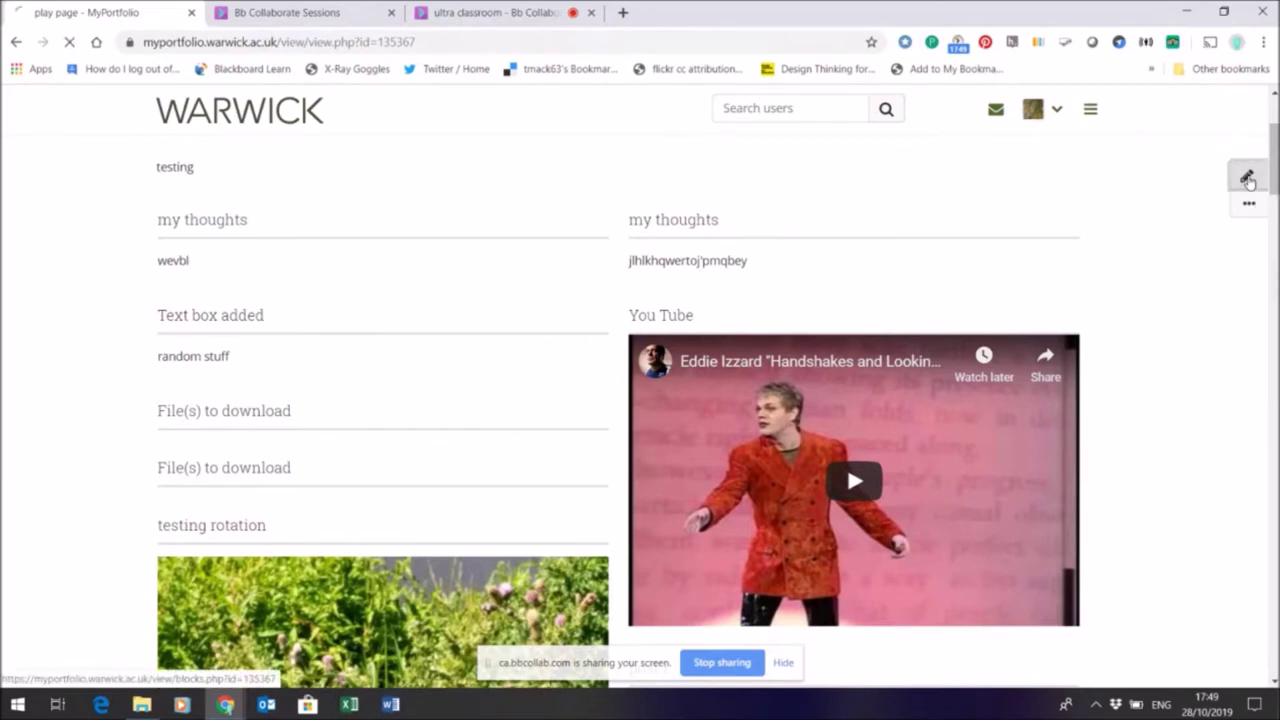
# Reopen the play page for editing and add an image block above the second column's "my thoughts" block, titled "Image I have found"
pyautogui.click(1247, 177)
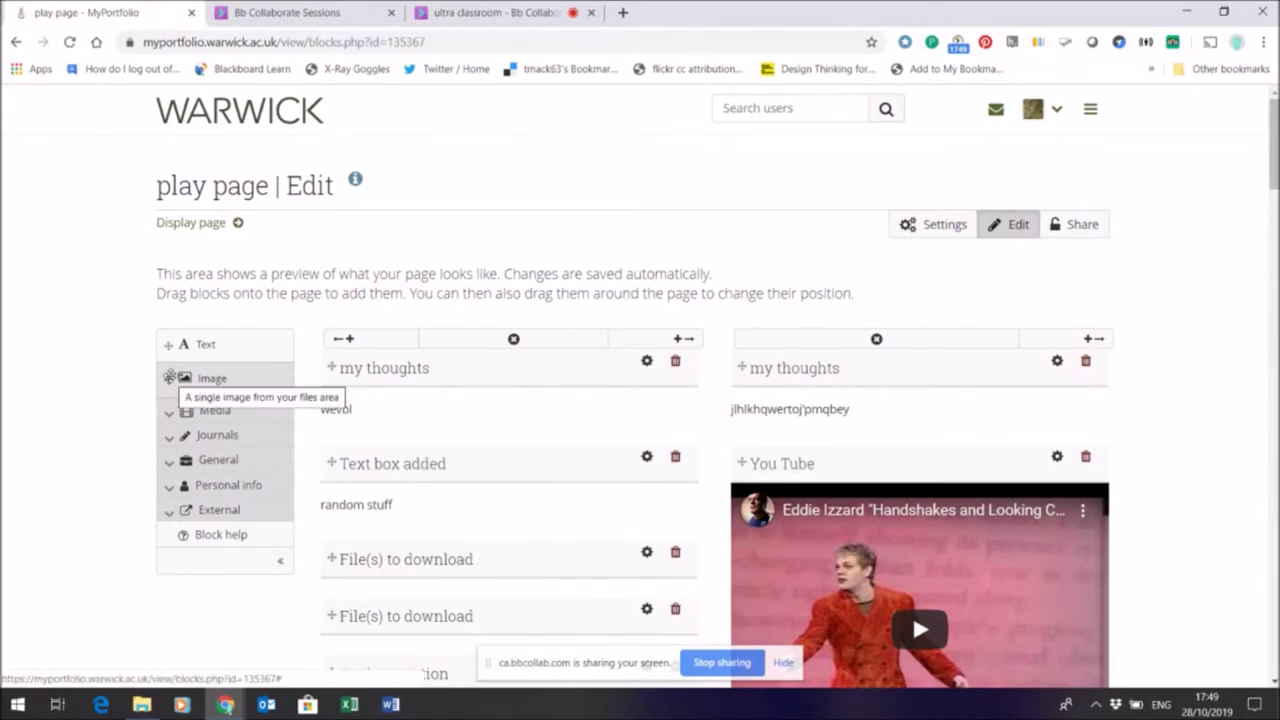
pyautogui.moveTo(170, 377); pyautogui.dragTo(869, 347)
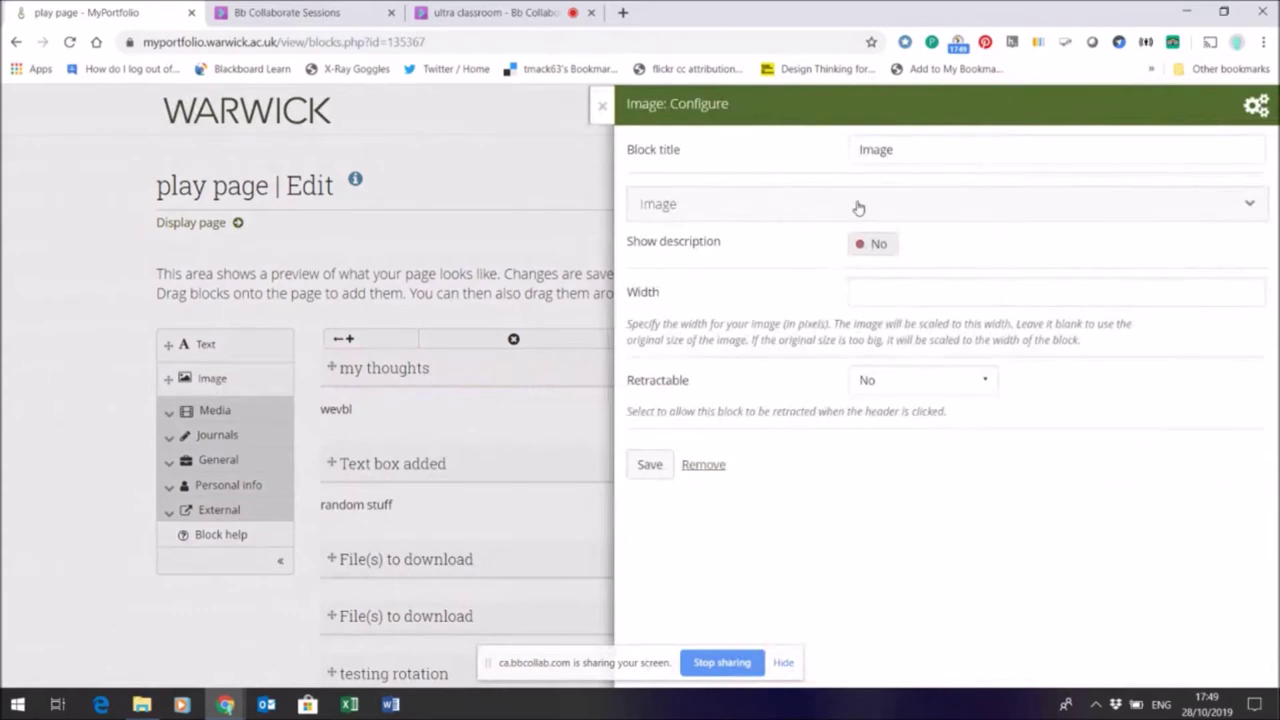
pyautogui.click(895, 150)
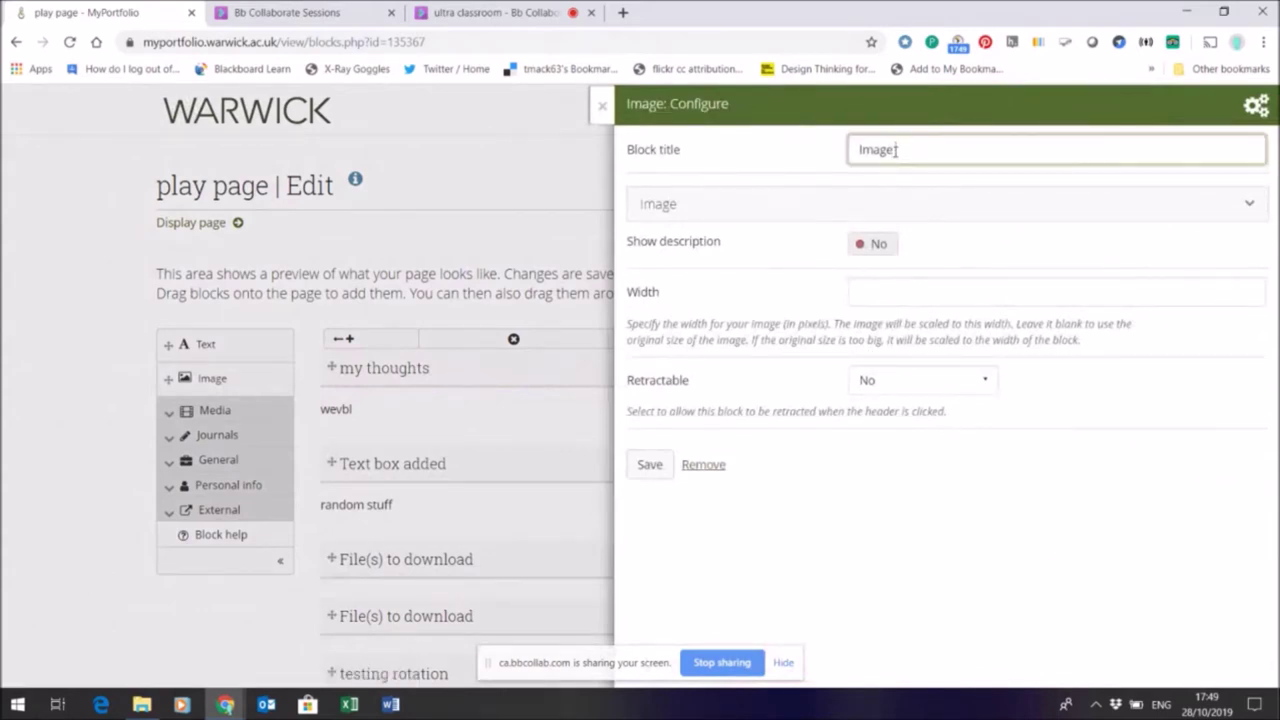
pyautogui.write('I have found')
# Choose IMG_20170719_103444.jpg from the personal files as the block's image and save the block
pyautogui.click(783, 209)
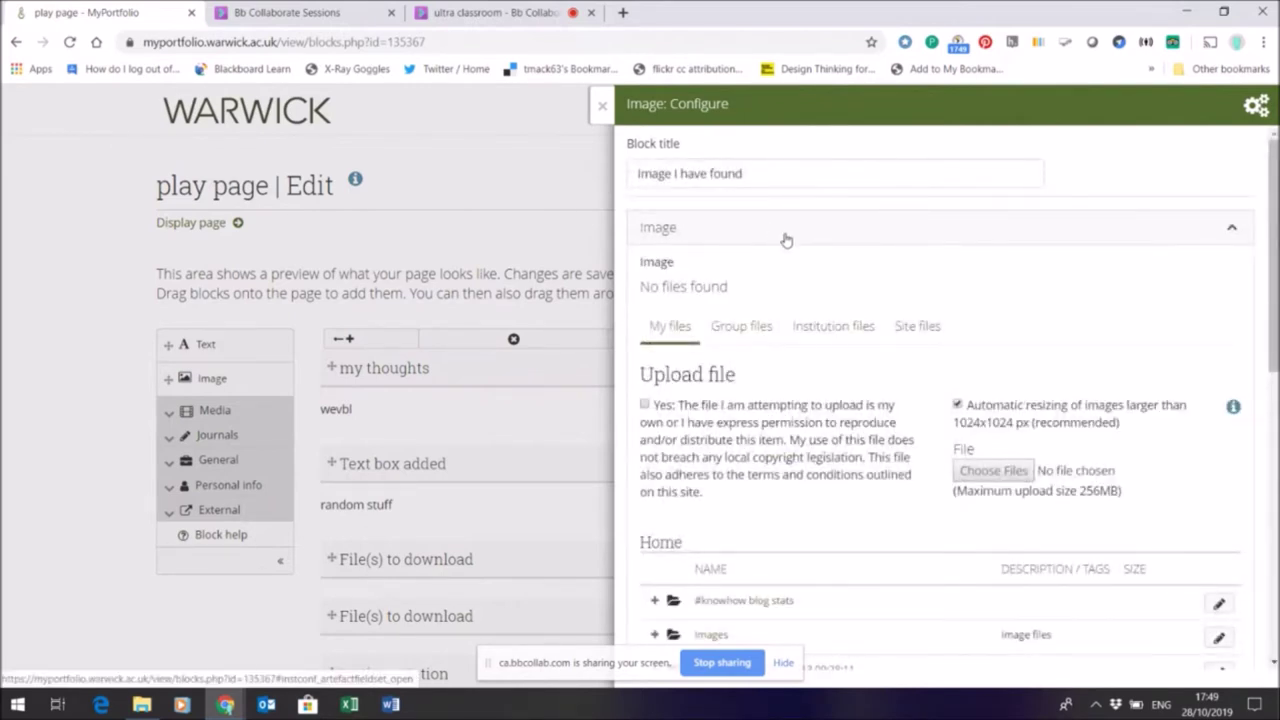
pyautogui.scroll(-2, 990, 433)
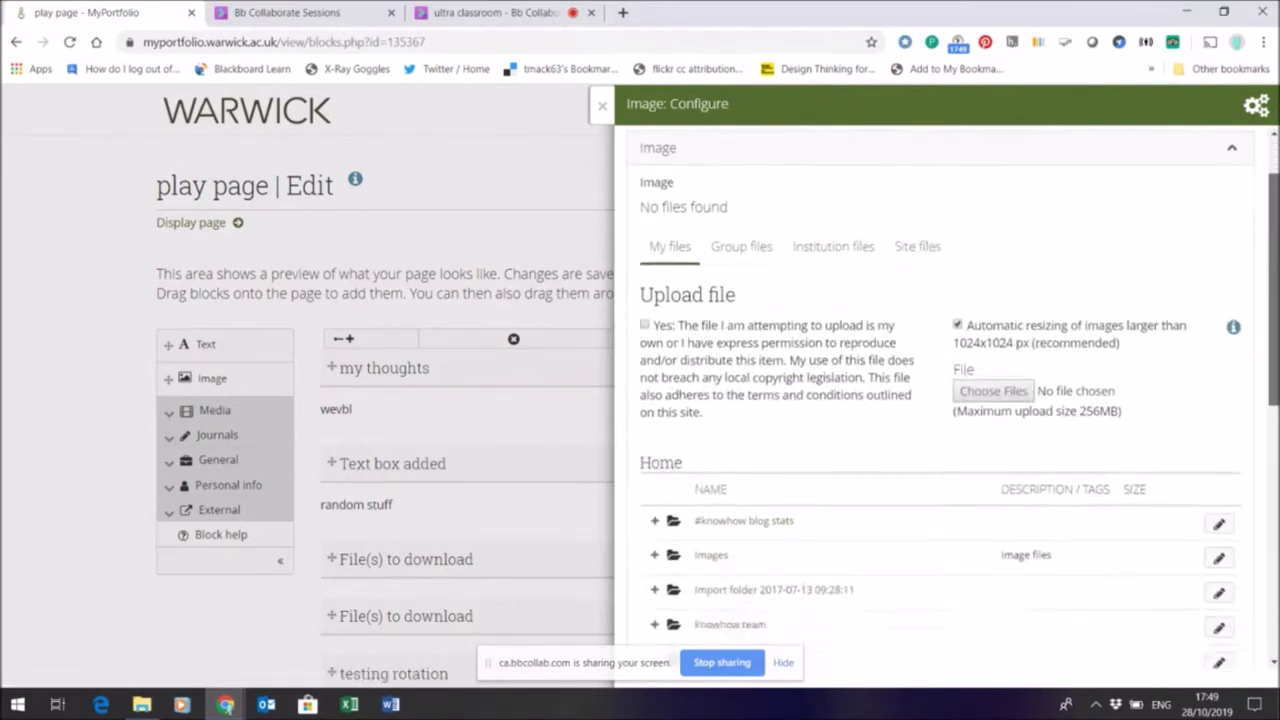
pyautogui.scroll(-2, 990, 433)
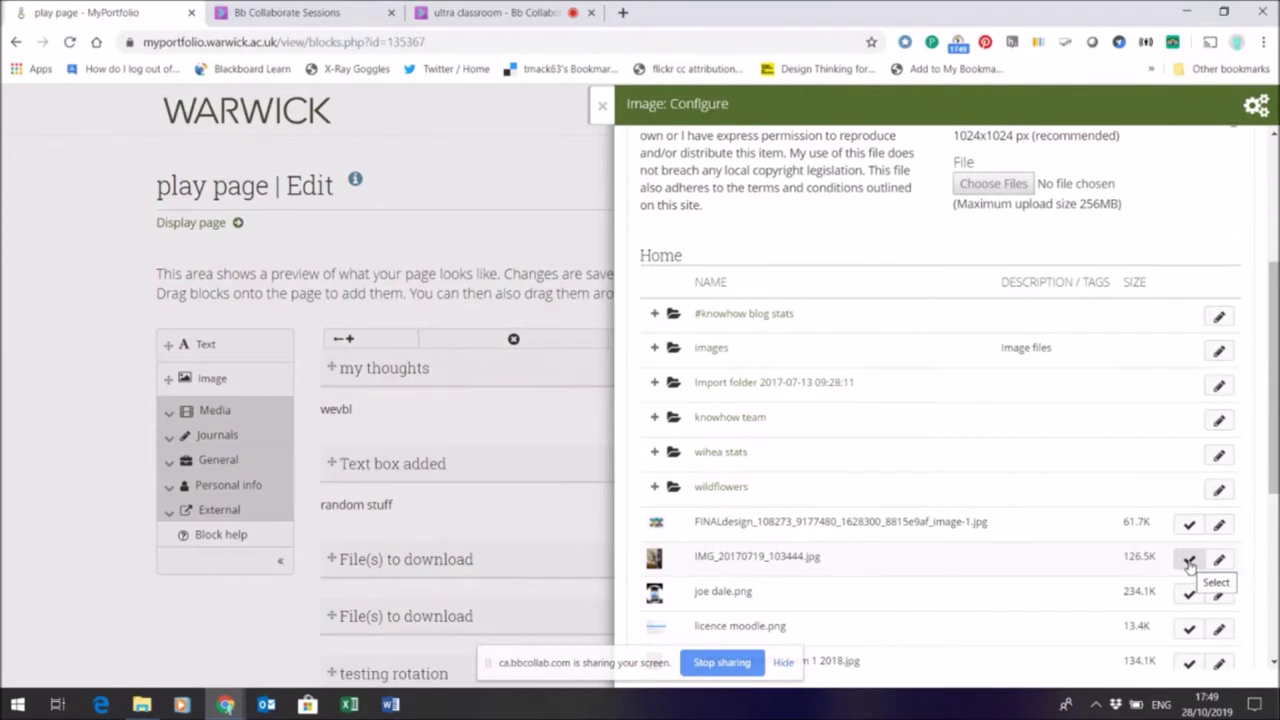
pyautogui.click(1189, 561)
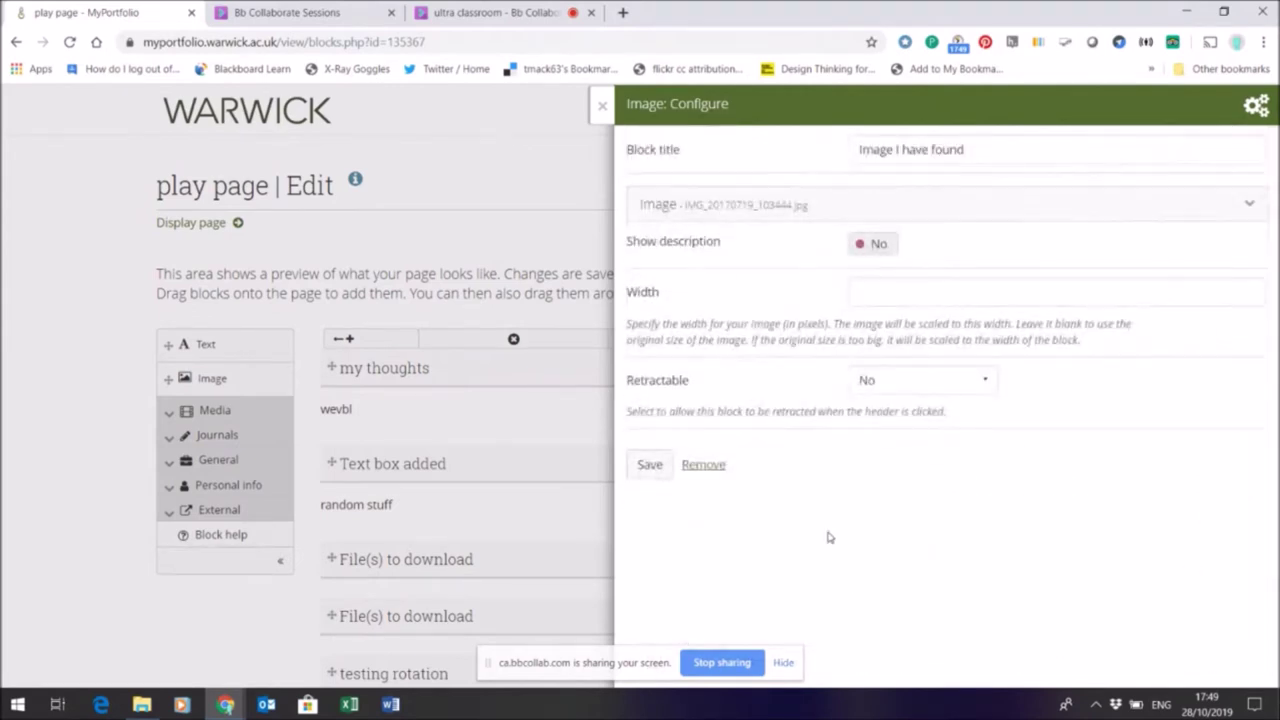
pyautogui.click(650, 466)
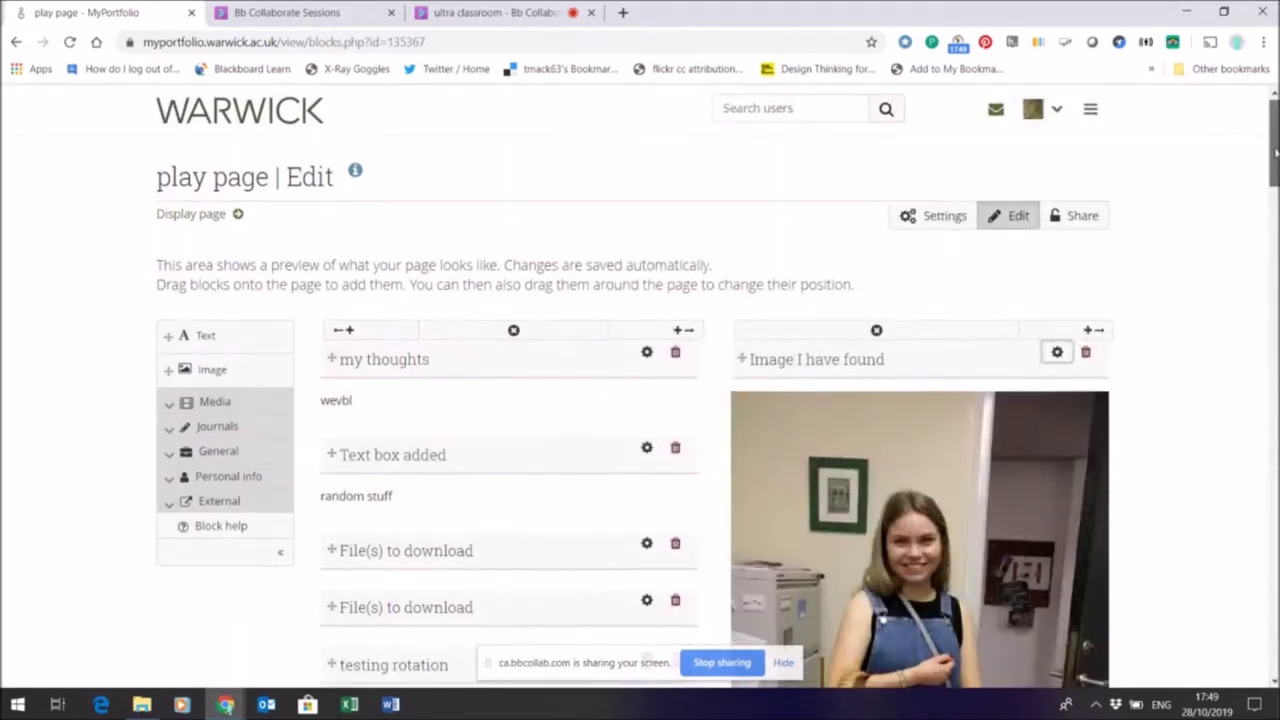
# Look over the new image block and the rest of the play page's blocks in the editing view
pyautogui.scroll(-2, 640, 400)
pyautogui.scroll(-2, 640, 400)
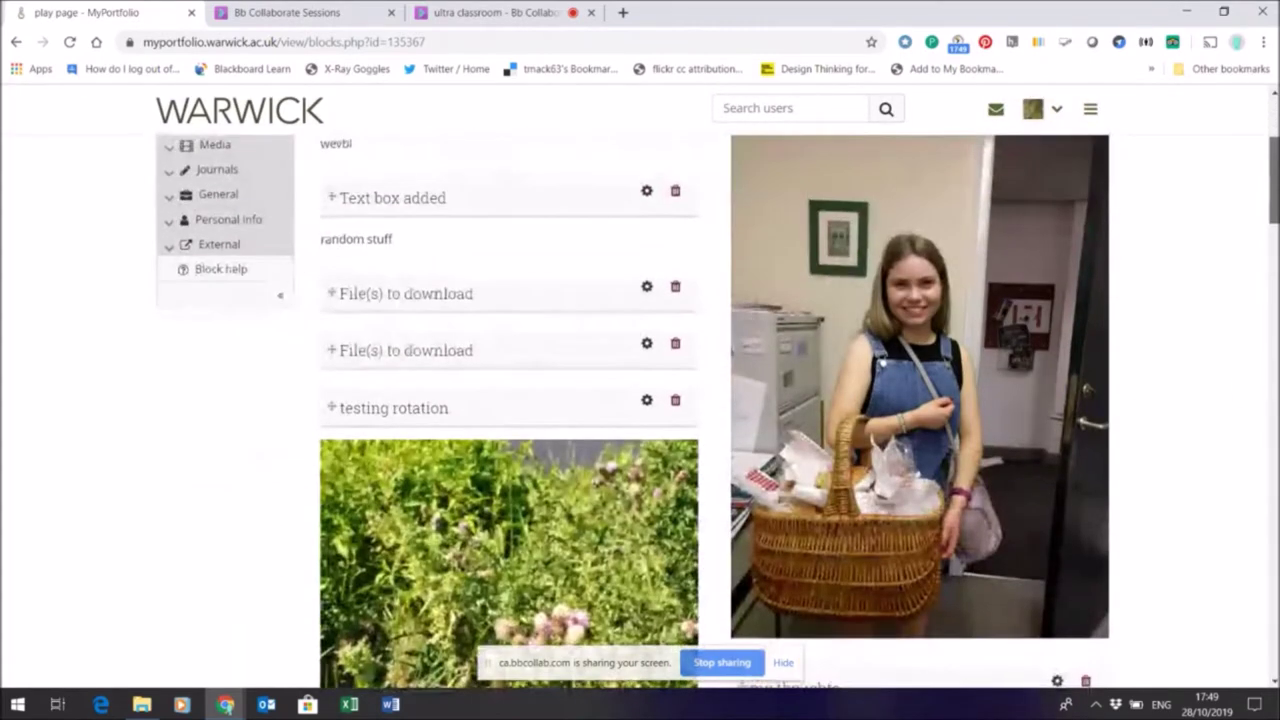
pyautogui.scroll(1, 640, 400)
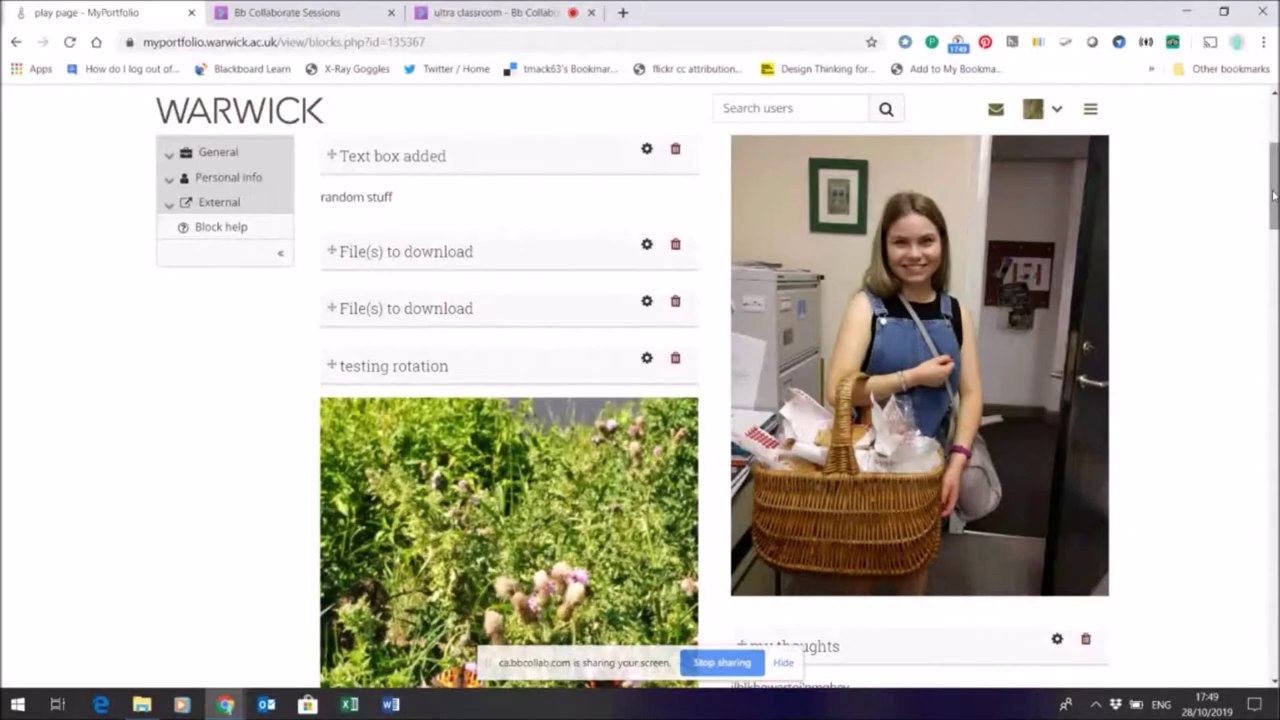
pyautogui.scroll(1, 1274, 195)
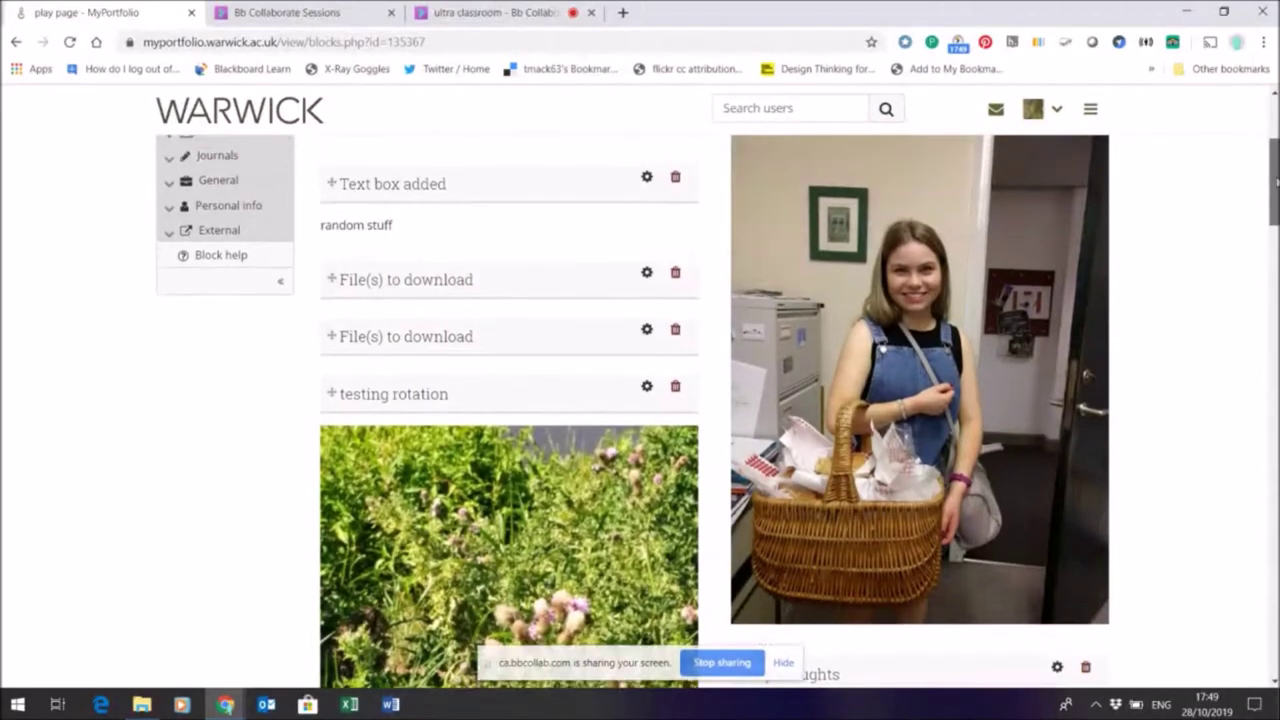
pyautogui.scroll(-1, 1274, 194)
pyautogui.scroll(-6, 1274, 194)
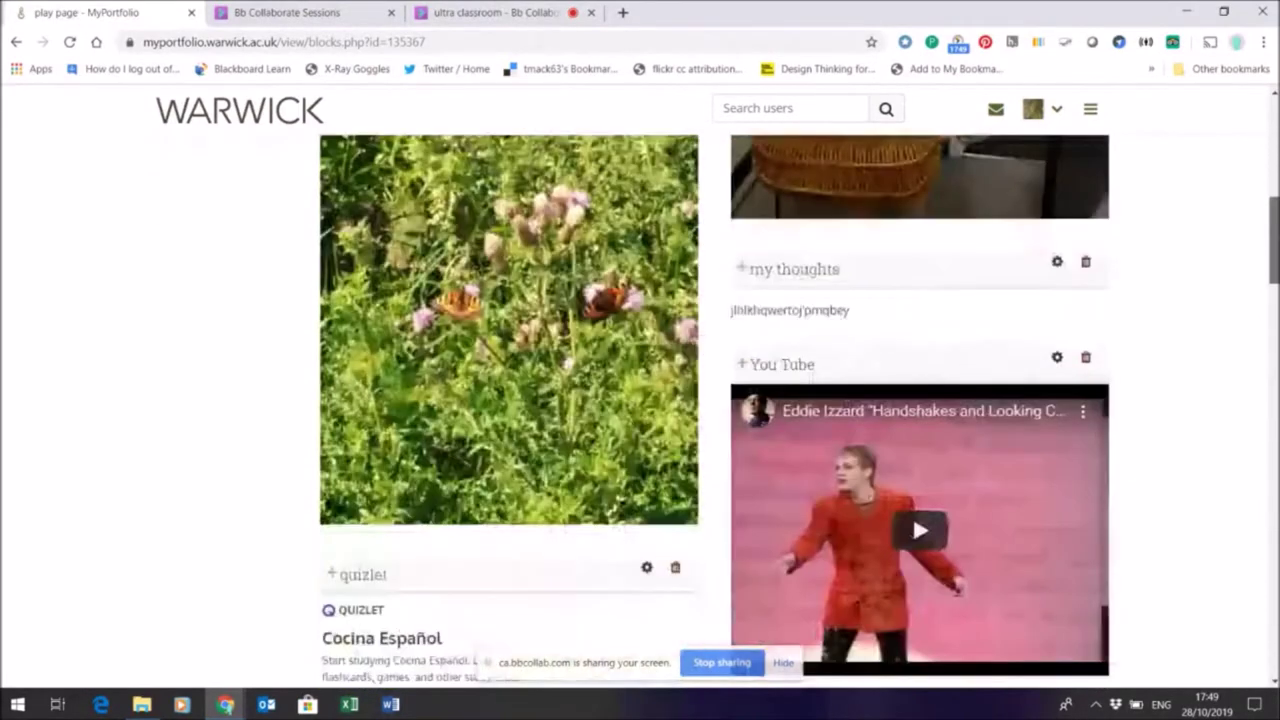
pyautogui.scroll(2, 755, 645)
pyautogui.scroll(-10, 755, 645)
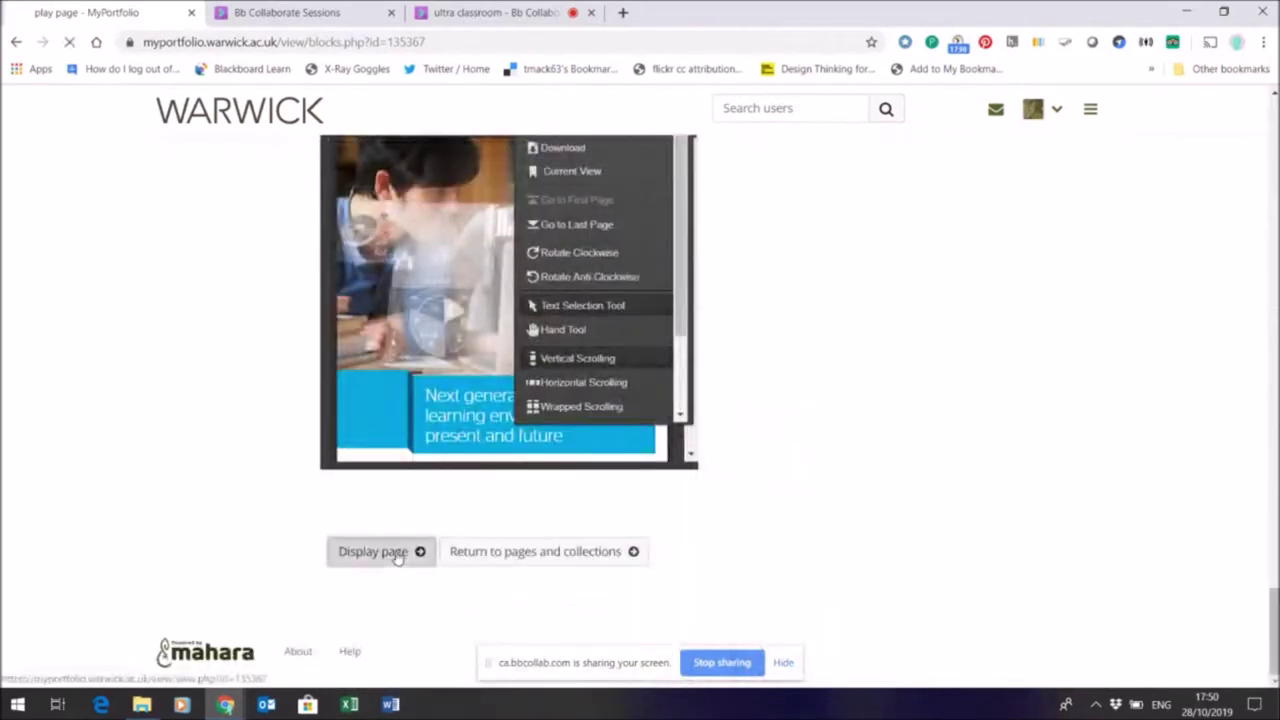
# Display the play page, check the new image block in the finished layout, and return to the beginning of the page
pyautogui.click(397, 556)
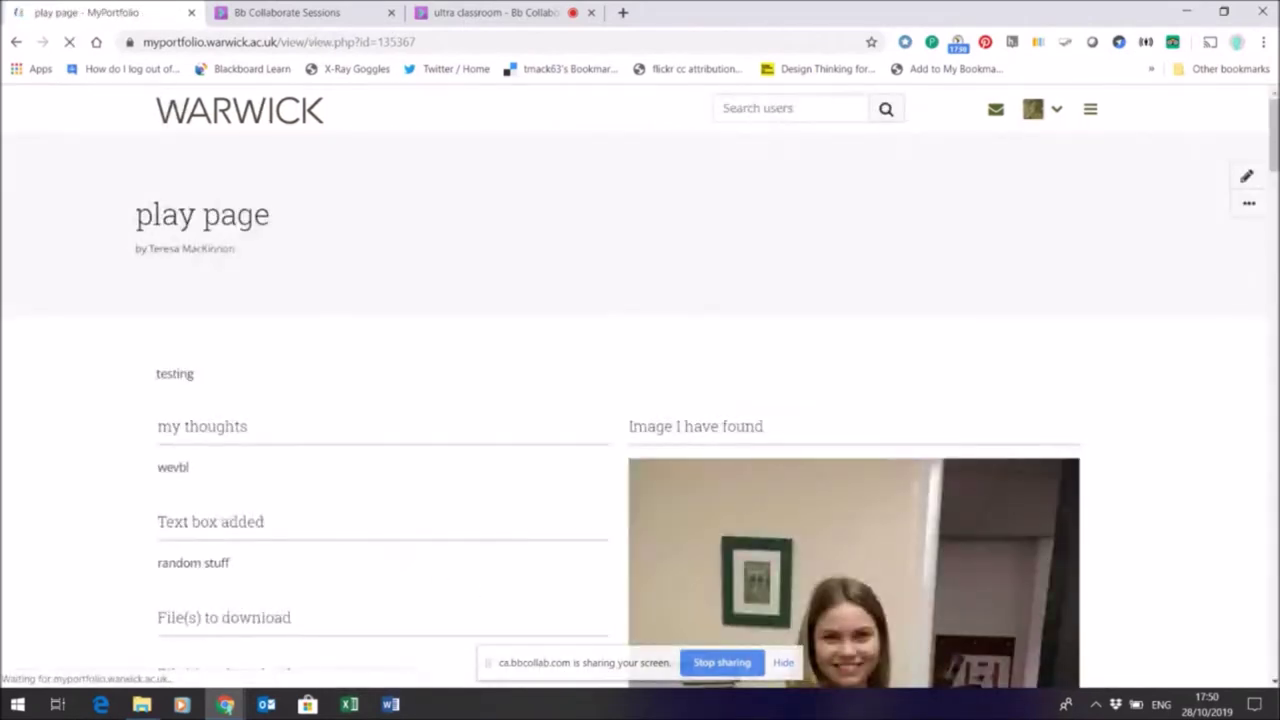
pyautogui.scroll(-2, 640, 400)
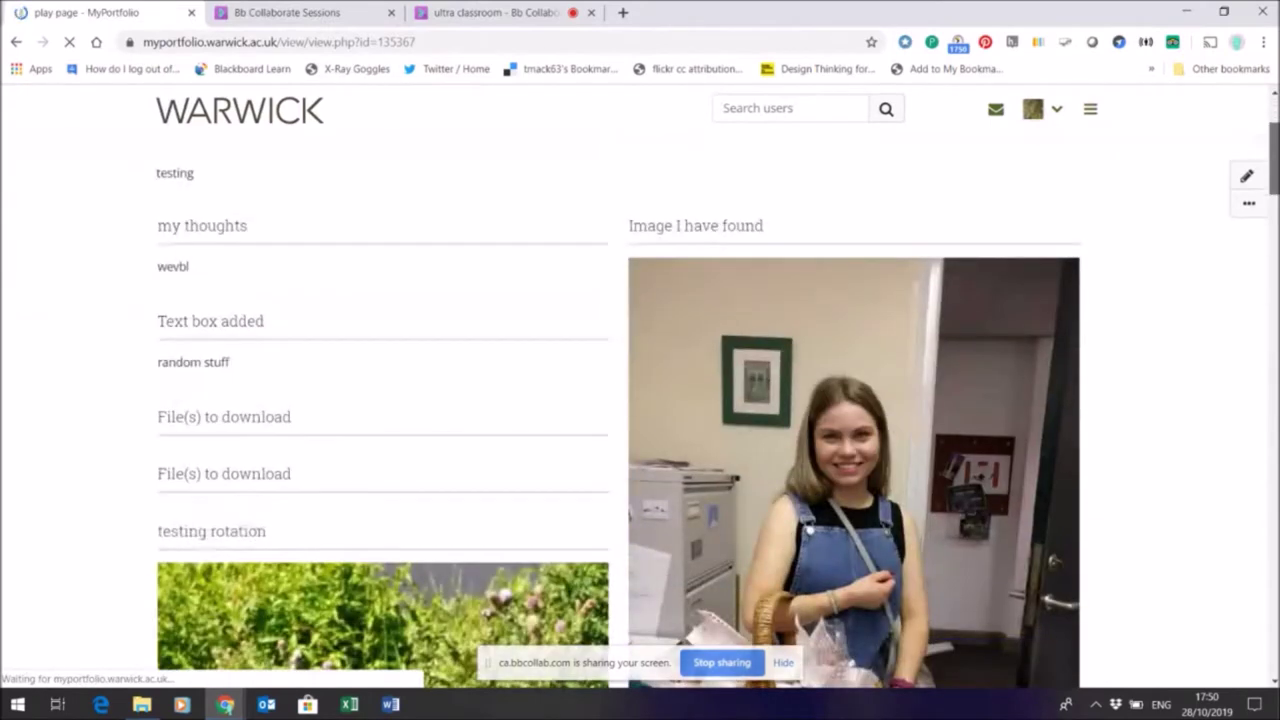
pyautogui.scroll(-4, 640, 400)
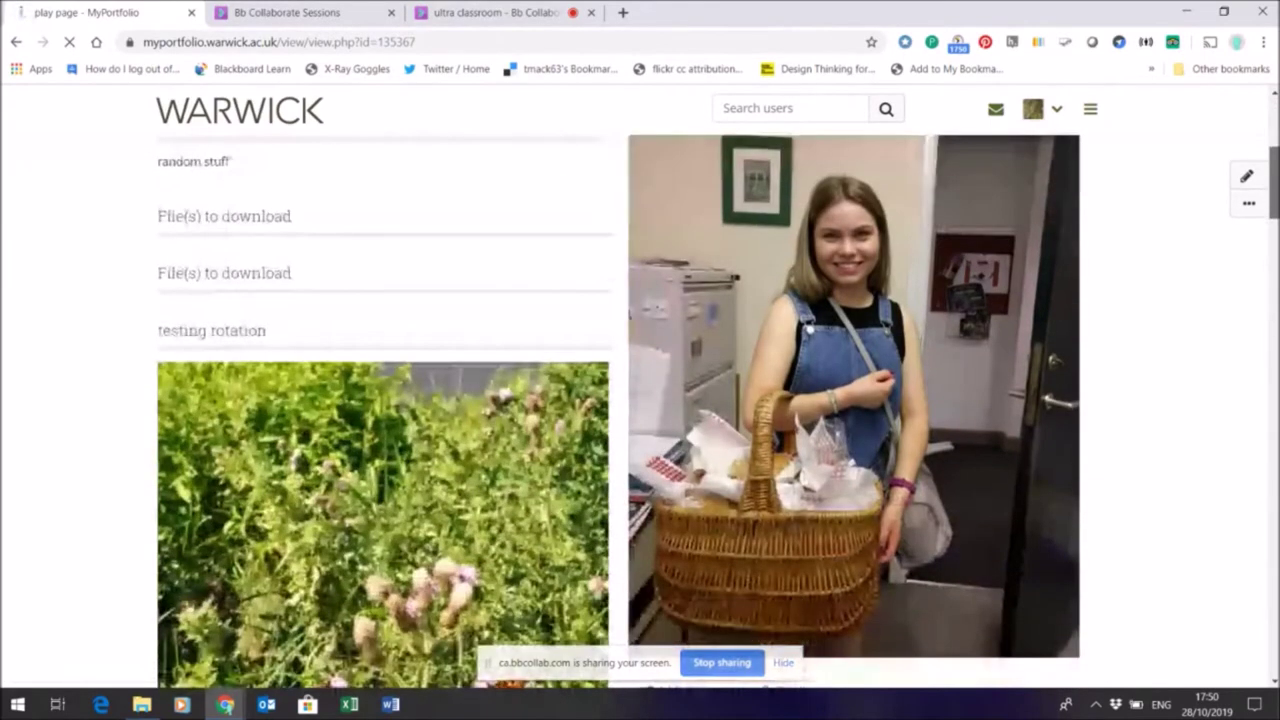
pyautogui.scroll(-10, 640, 400)
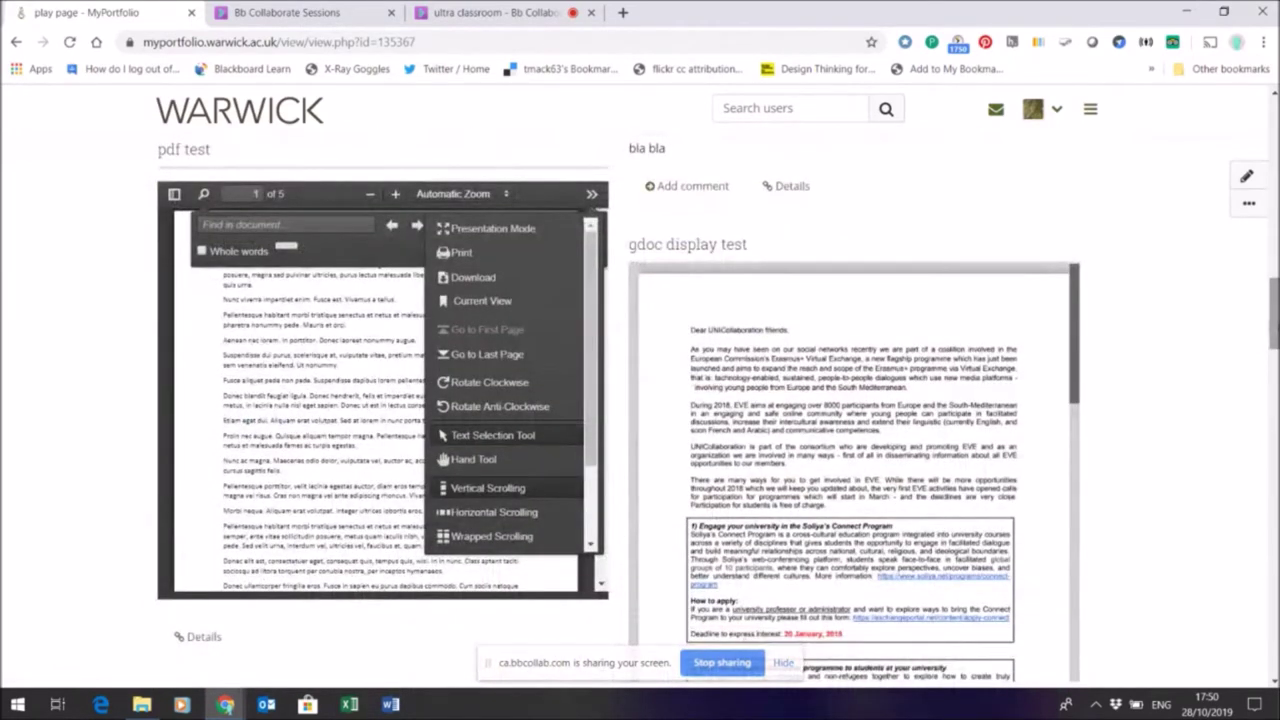
pyautogui.scroll(10, 252, 168)
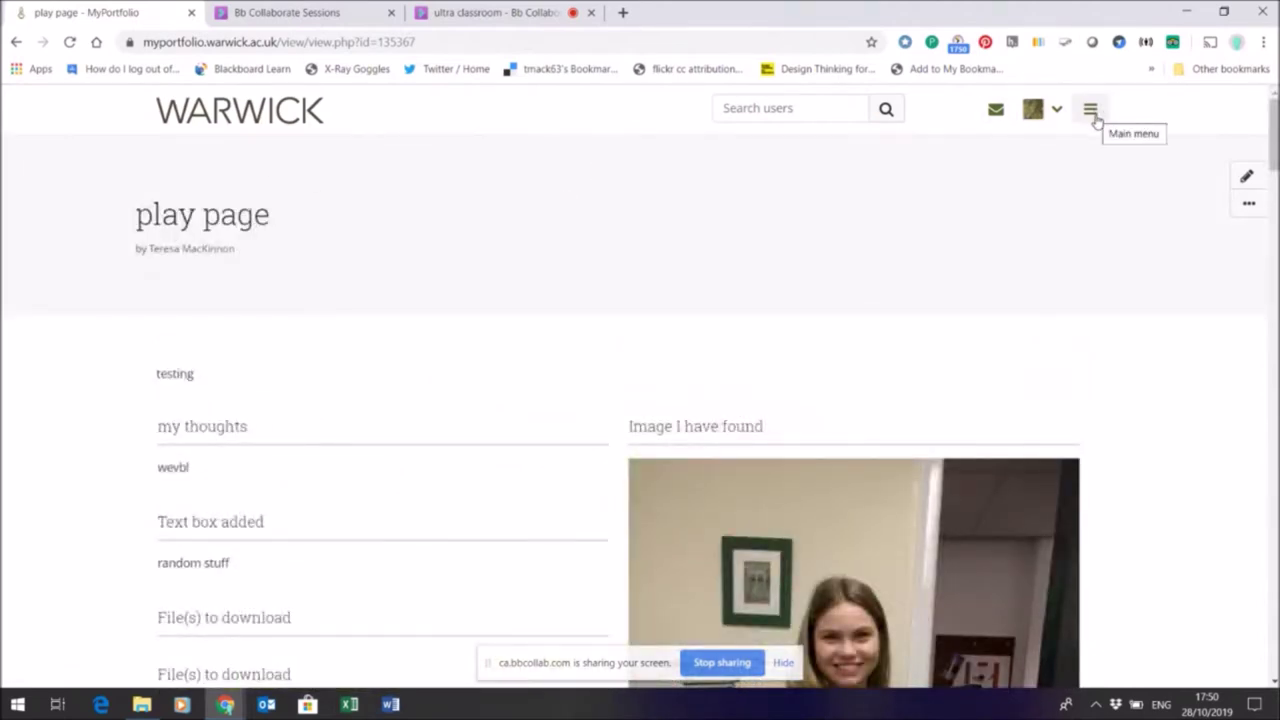
# Go to the Pages and collections overview and create a new page
pyautogui.click(1090, 110)
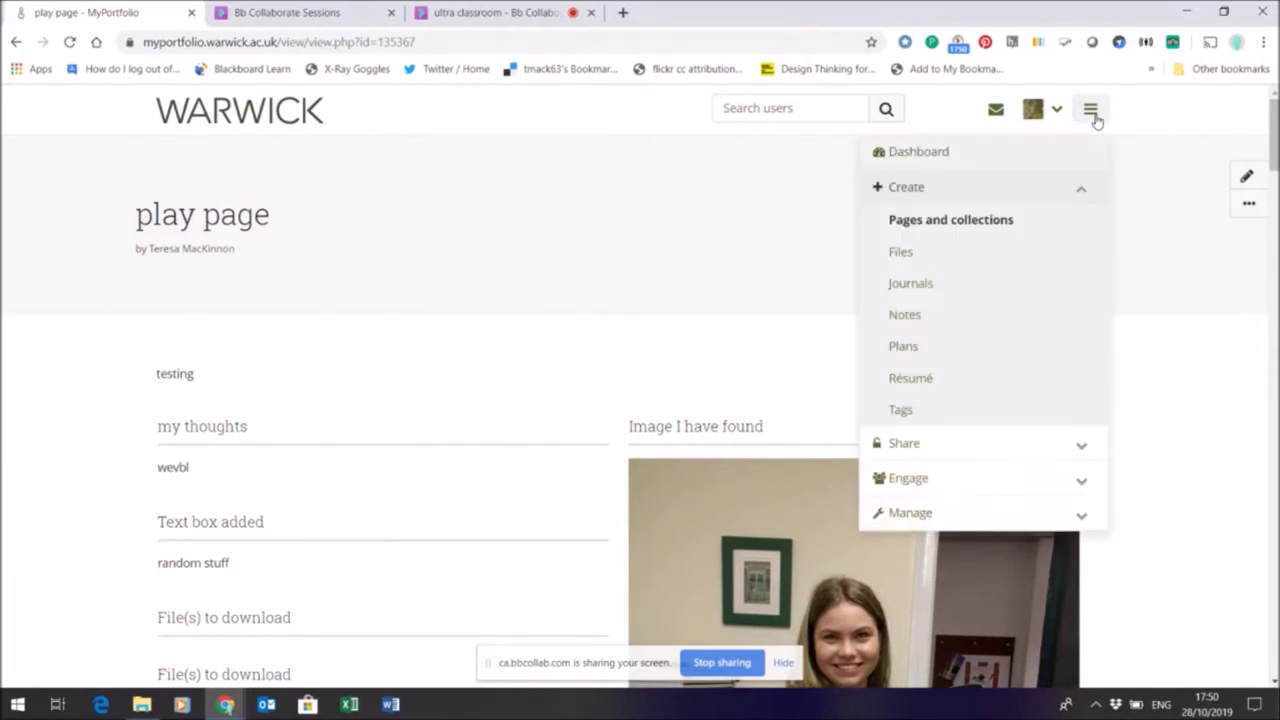
pyautogui.click(979, 221)
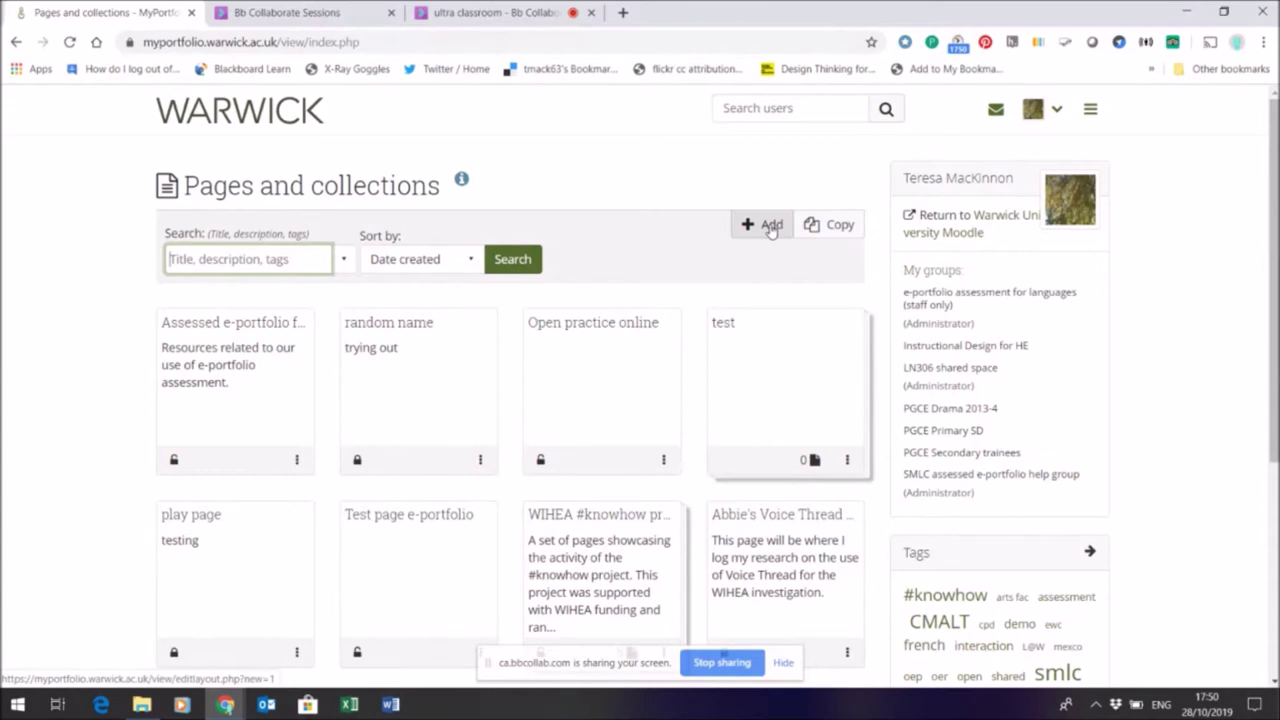
pyautogui.click(769, 227)
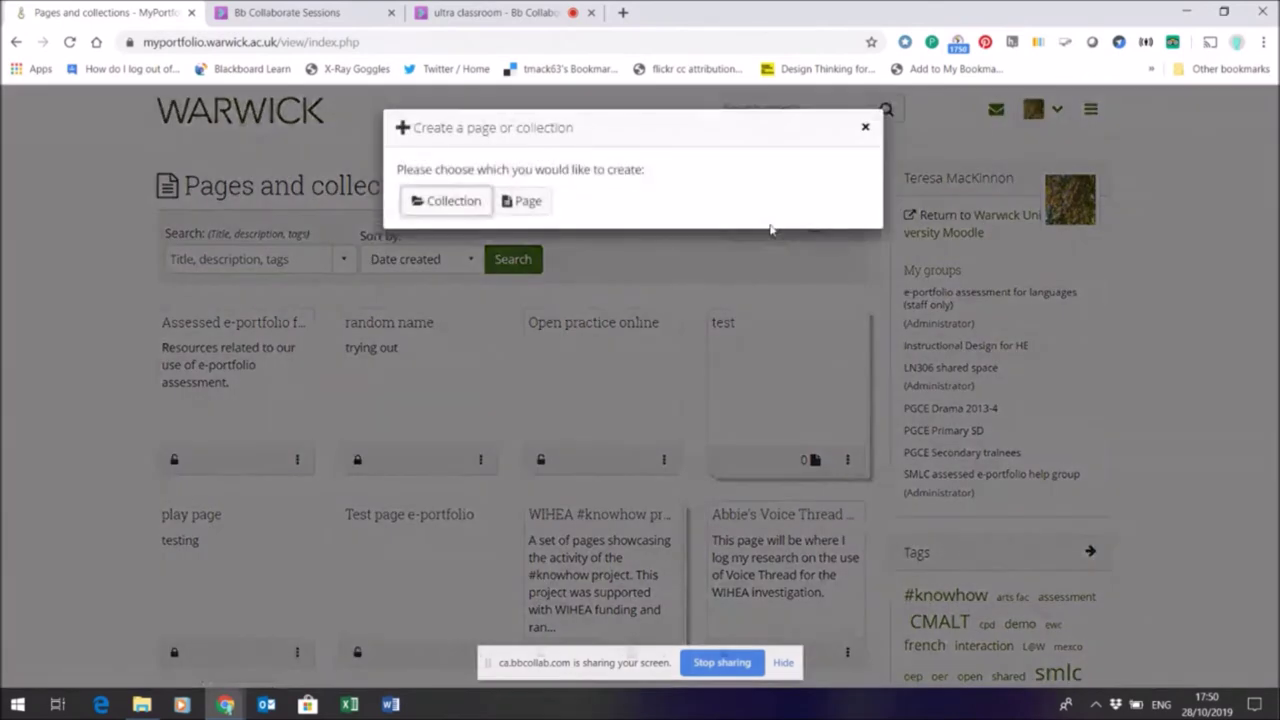
pyautogui.click(524, 202)
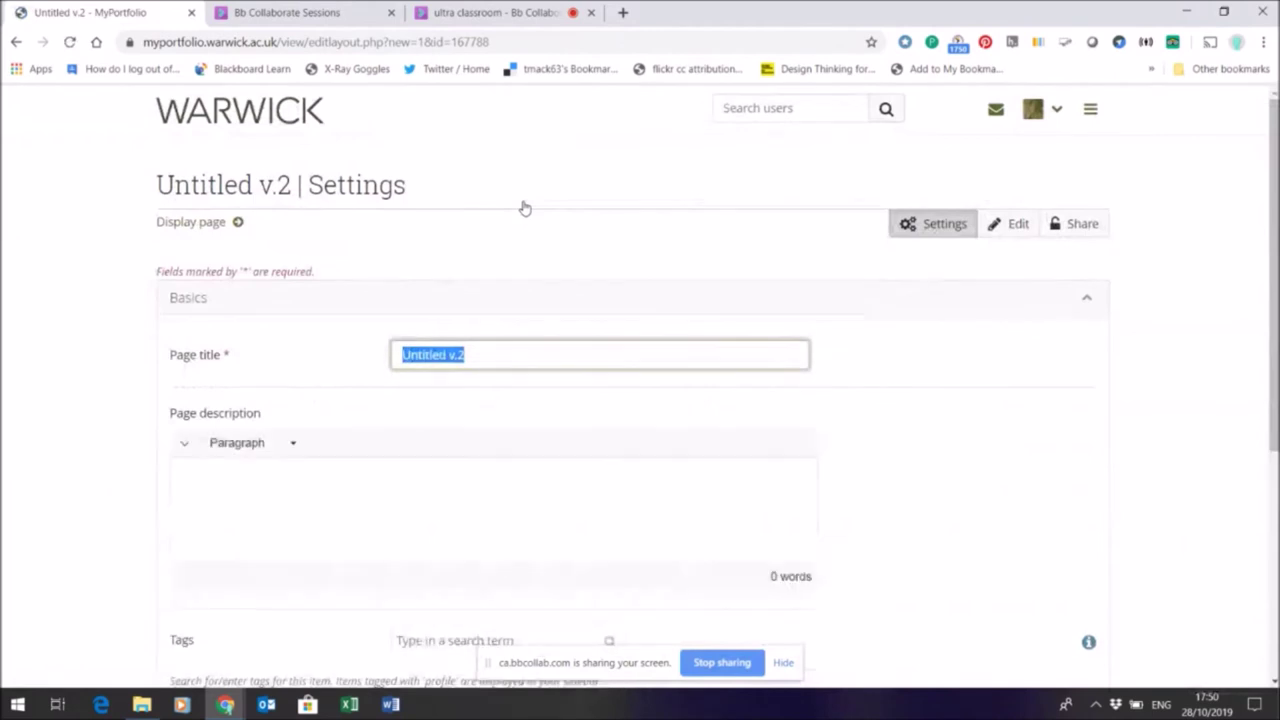
# Title the new page "another test", give it the description "playing", and save its settings
pyautogui.press('BackSpace')
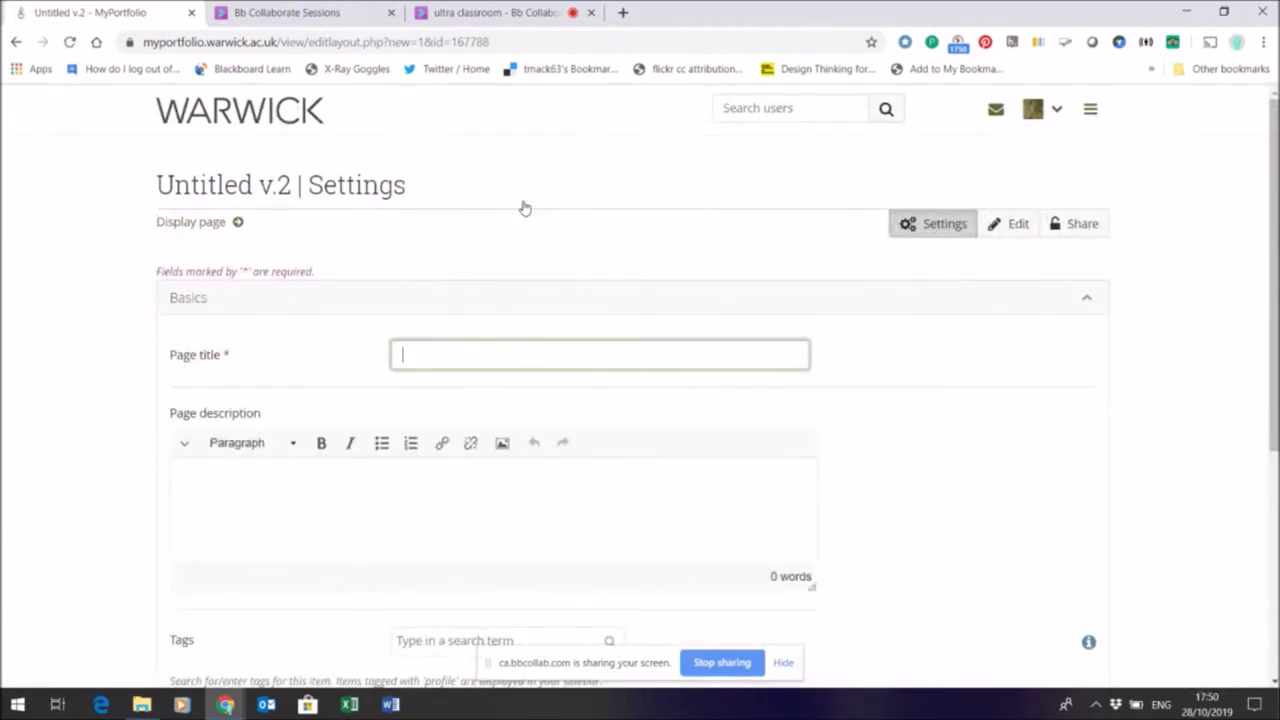
pyautogui.write('another test')
pyautogui.click(199, 506)
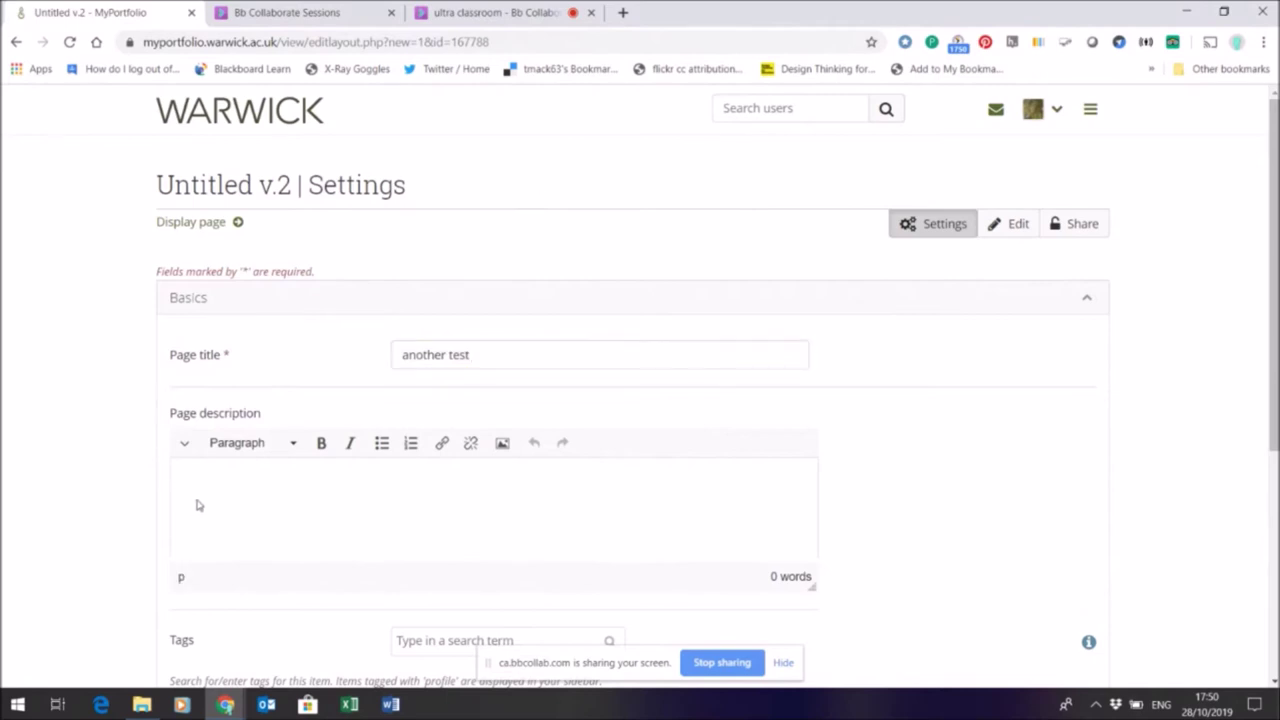
pyautogui.write('playing')
pyautogui.moveTo(1274, 280); pyautogui.dragTo(1274, 502)
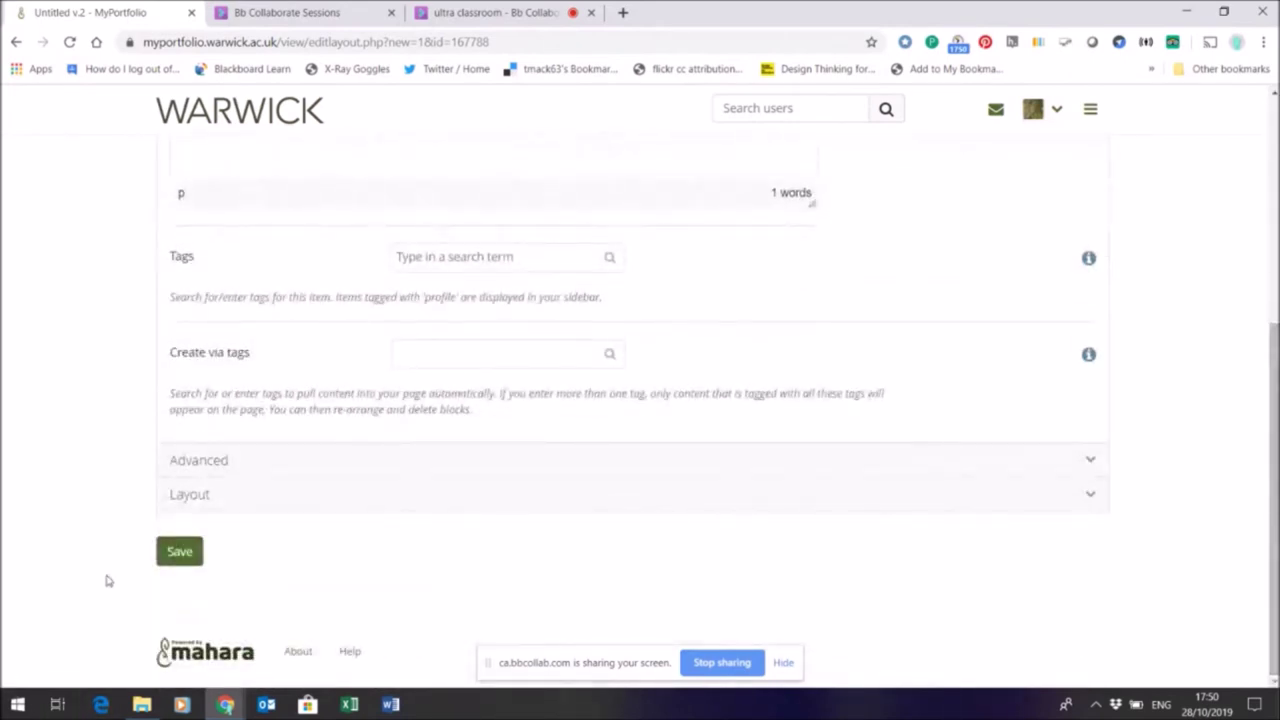
pyautogui.click(170, 561)
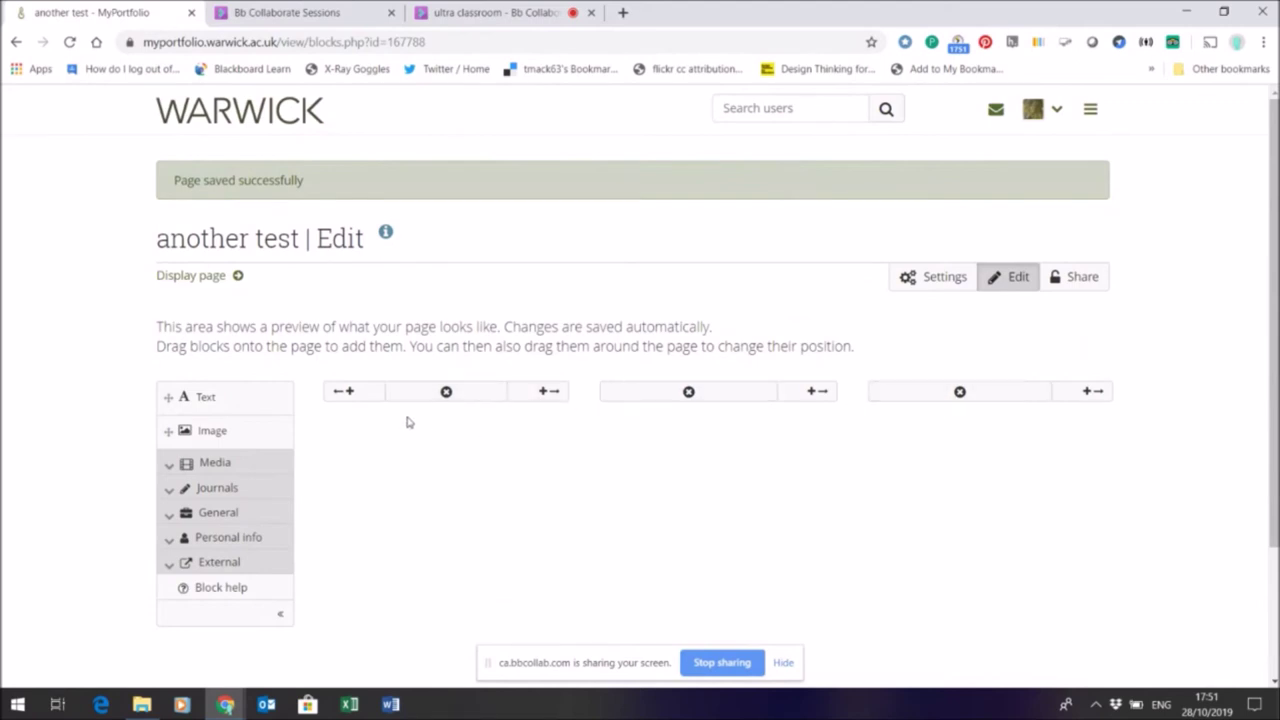
# Change the "another test" page's layout to one row with a narrow first column and a wide second column, and save it
pyautogui.click(939, 286)
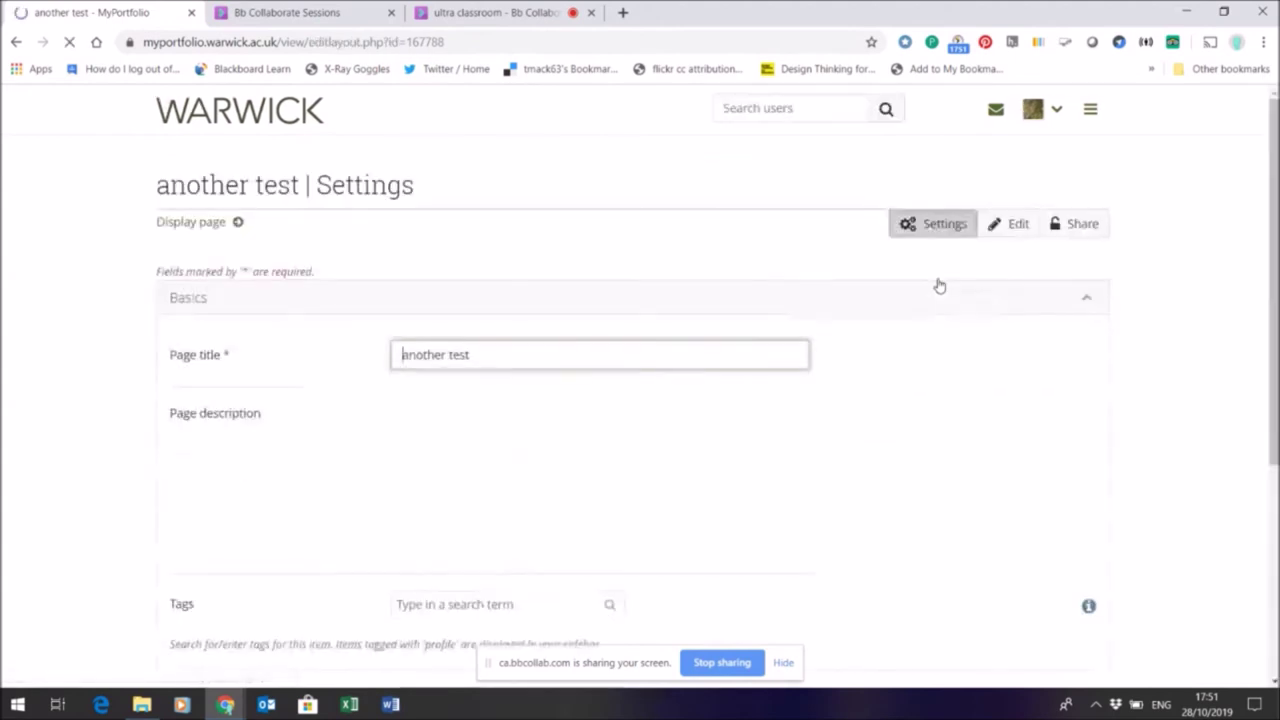
pyautogui.scroll(-4, 1263, 192)
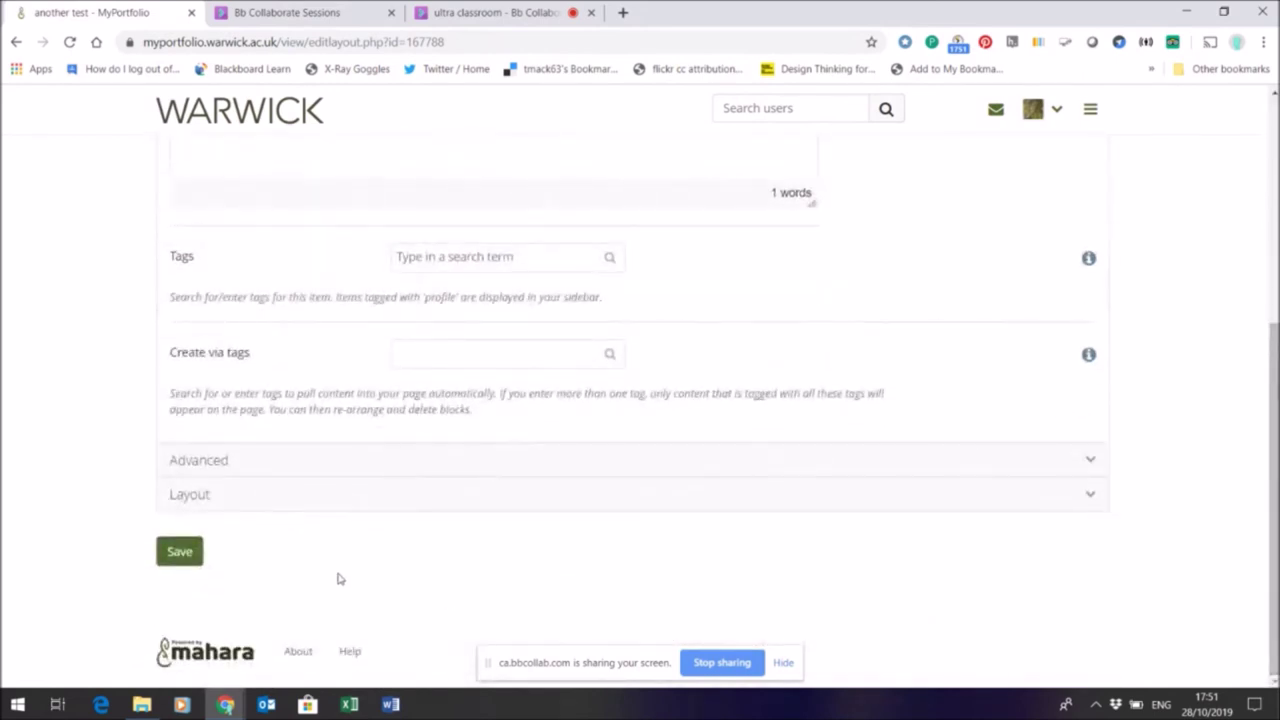
pyautogui.click(197, 496)
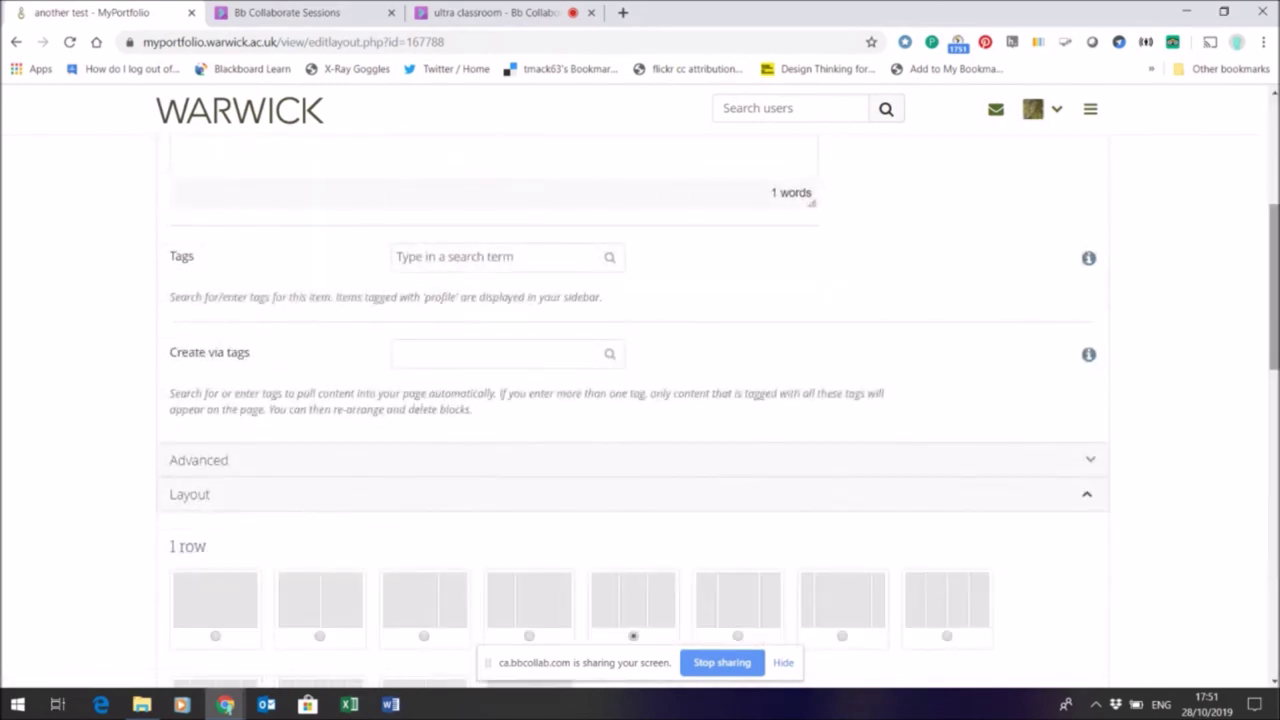
pyautogui.scroll(-5, 640, 410)
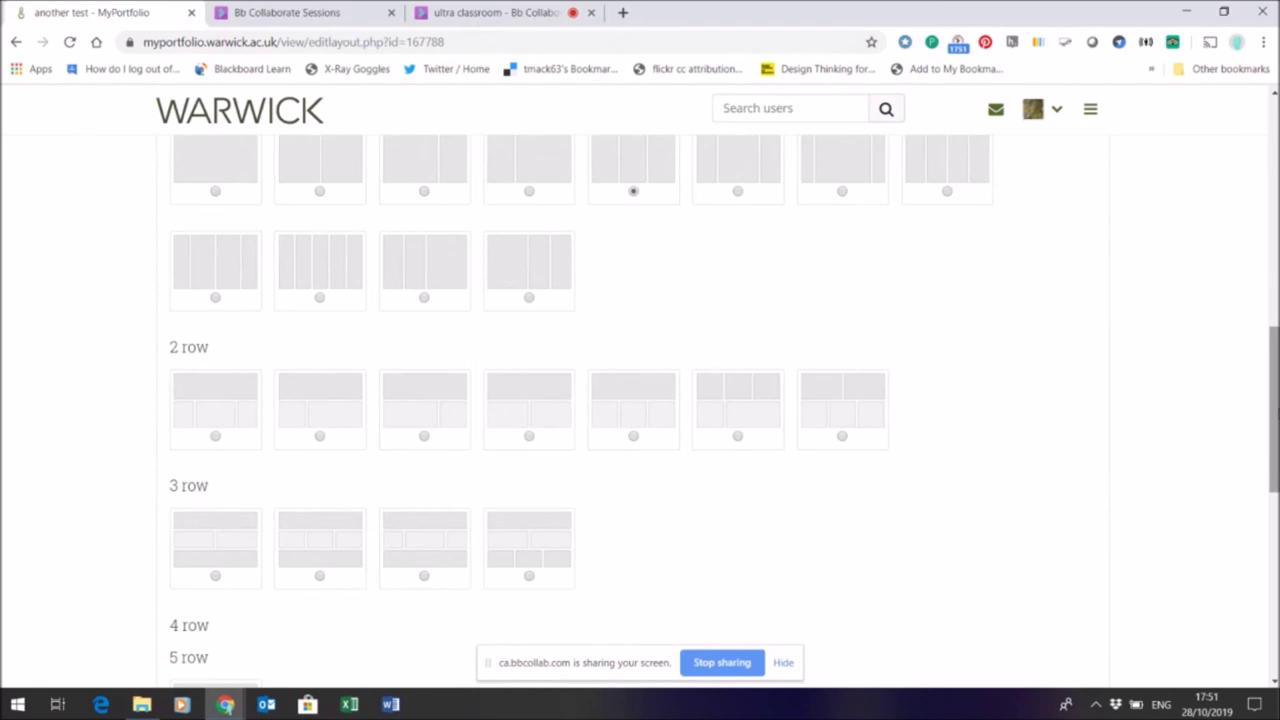
pyautogui.scroll(1, 1110, 419)
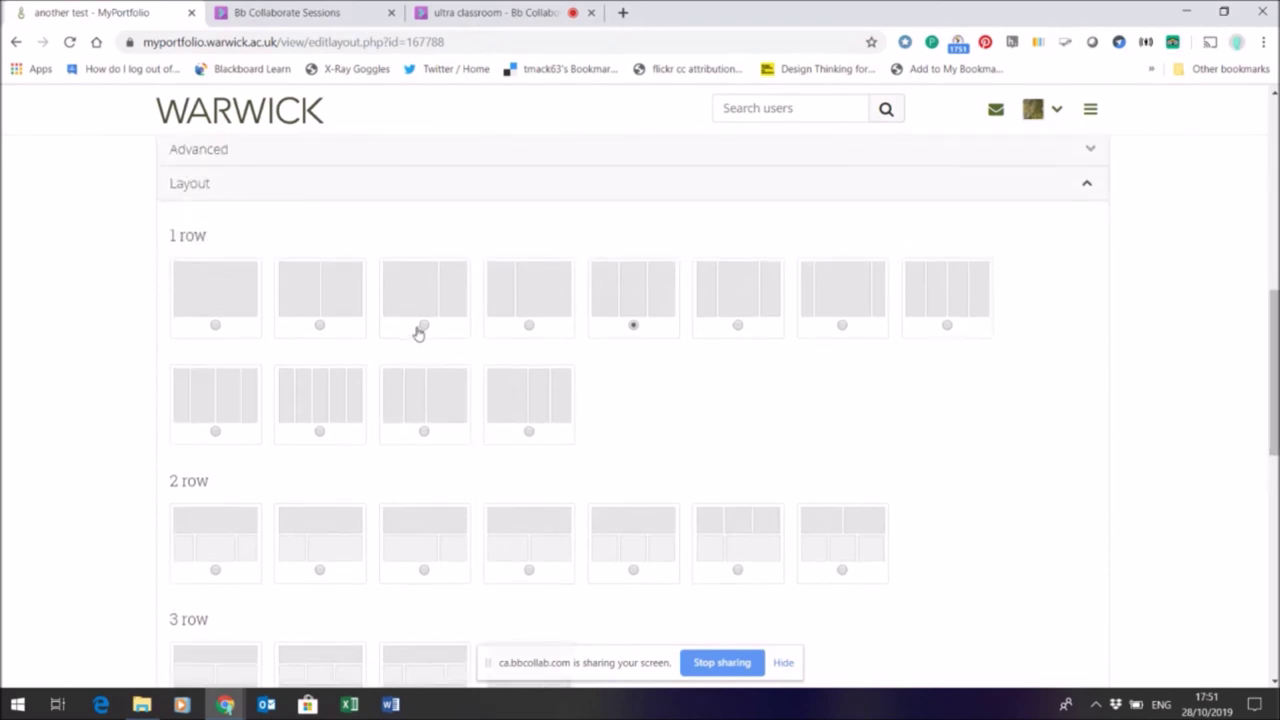
pyautogui.click(320, 325)
pyautogui.scroll(-3, 1272, 370)
pyautogui.scroll(-4, 1272, 460)
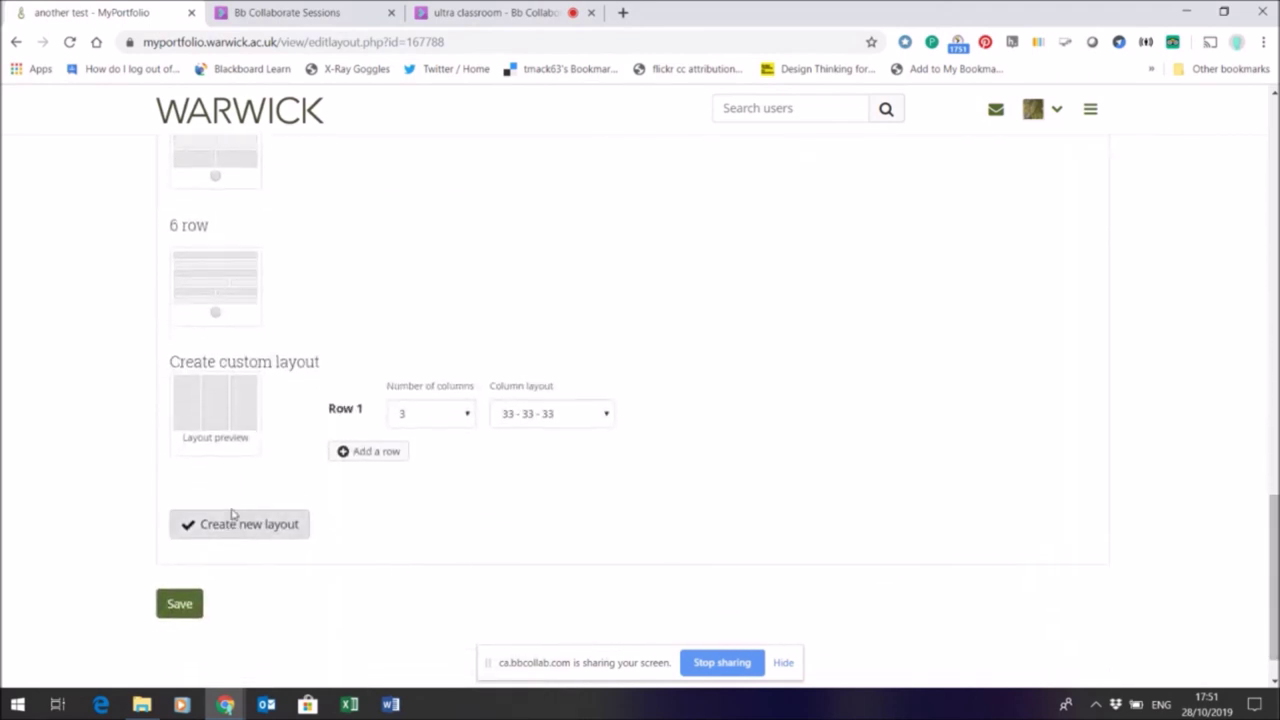
pyautogui.click(233, 525)
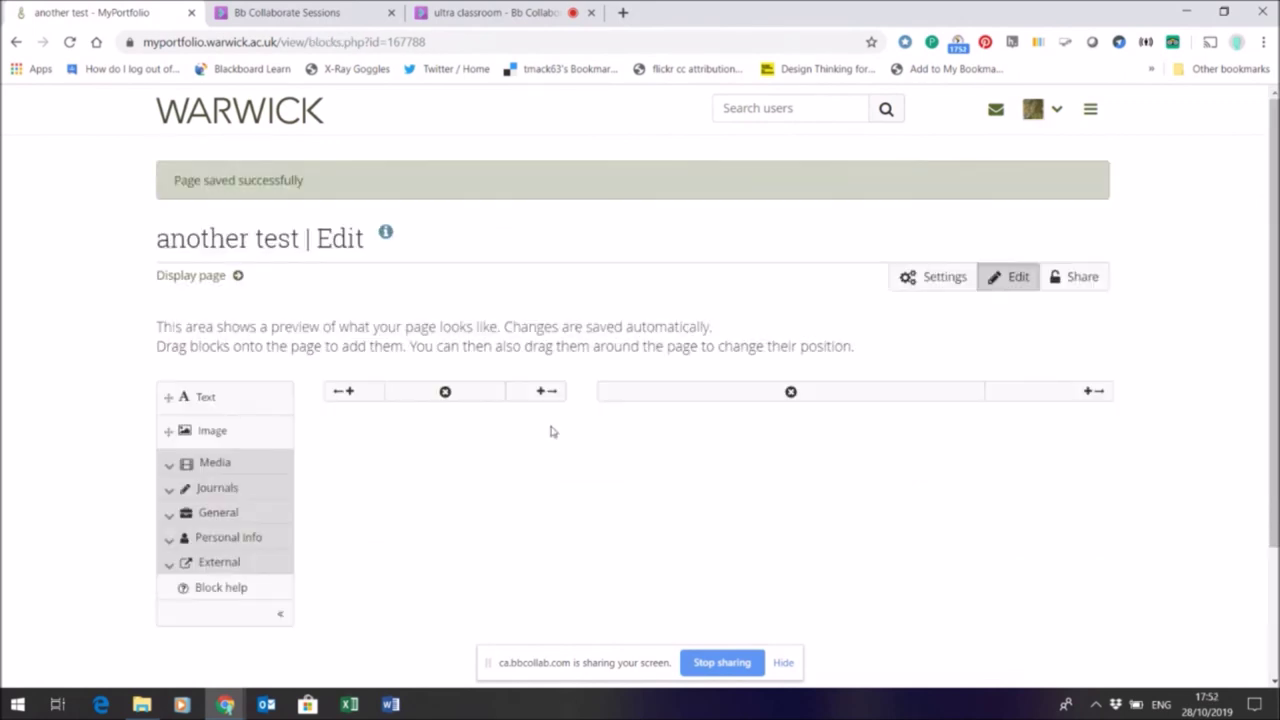